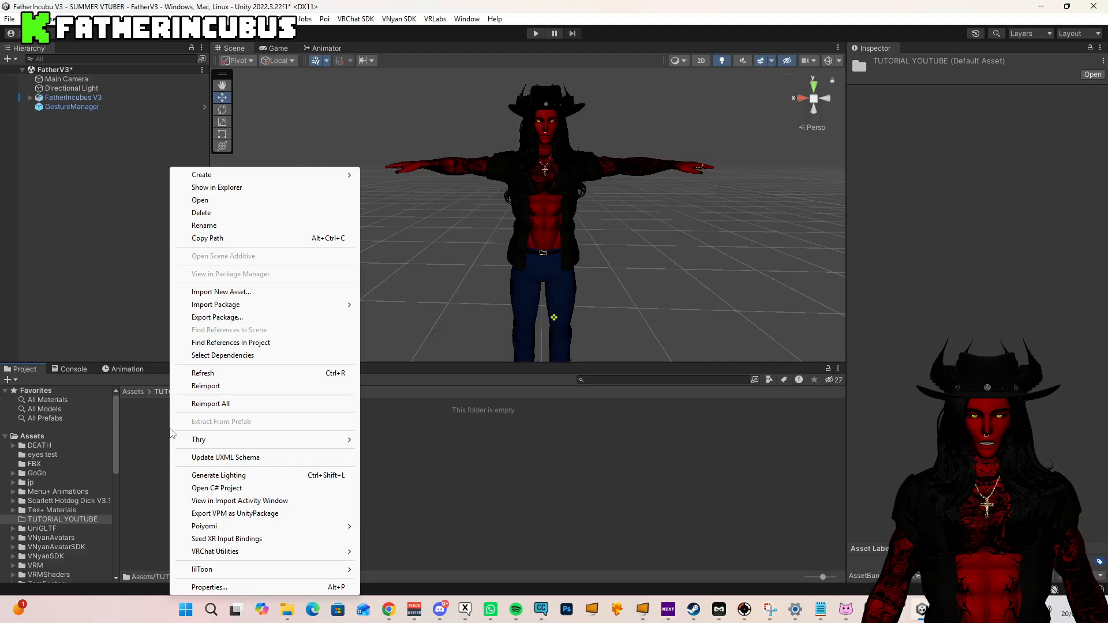
- Create a folder named ANIMATIONS inside the TUTORIAL YOUTUBE folder
mouse_move(193, 175)
left_click(384, 56)
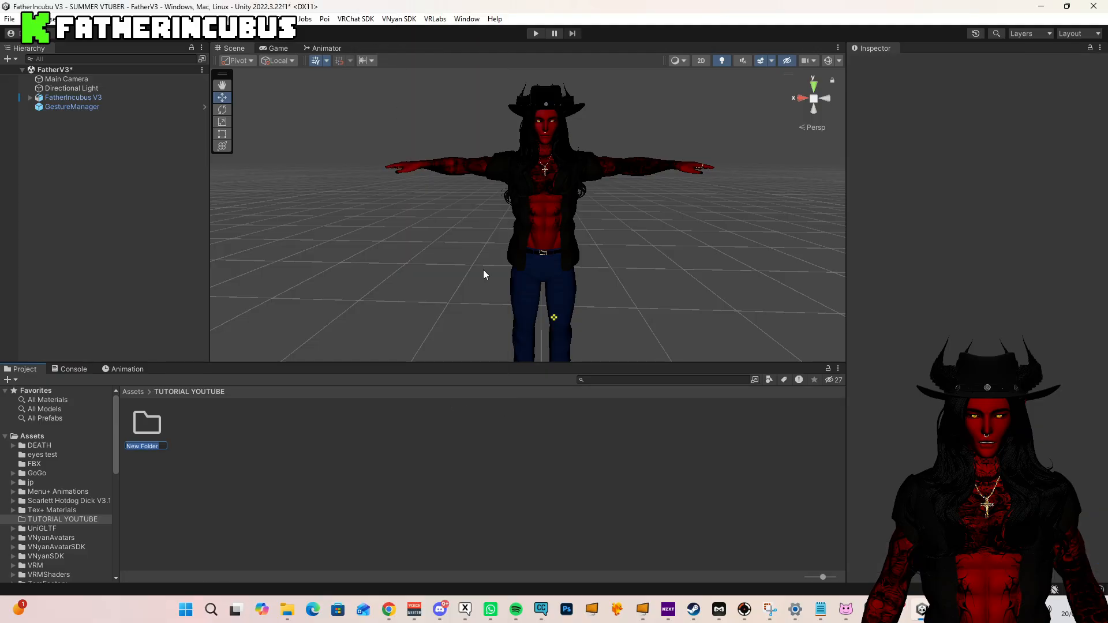
type("ANIMATIONS")
left_click(192, 437)
- Create a VRChat Expressions Menu asset named MENU in the TUTORIAL YOUTUBE folder
right_click(193, 440)
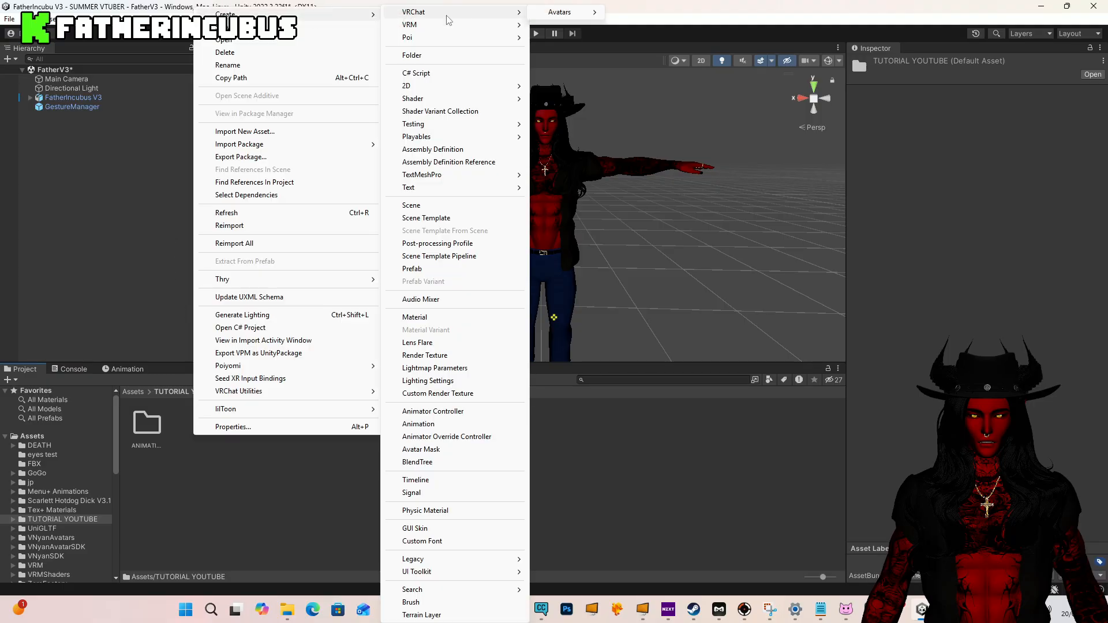
left_click(643, 25)
key("Caps_Lock")
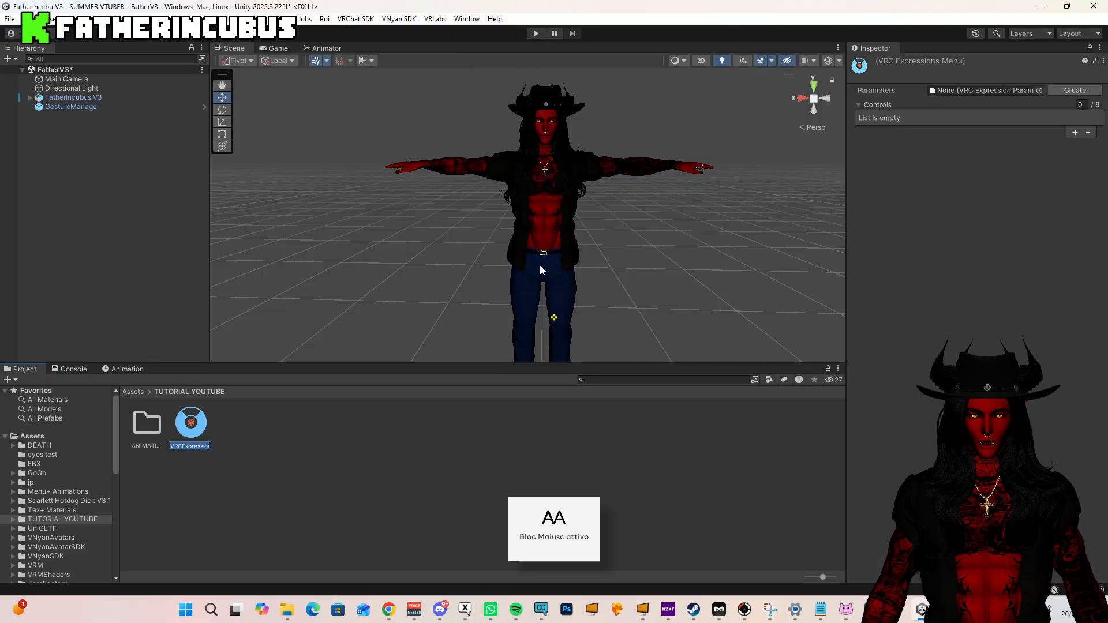
type("MENU")
key("Return")
- Create a VRChat Expression Parameters asset named PARA in the TUTORIAL YOUTUBE folder
right_click(249, 445)
mouse_move(354, 22)
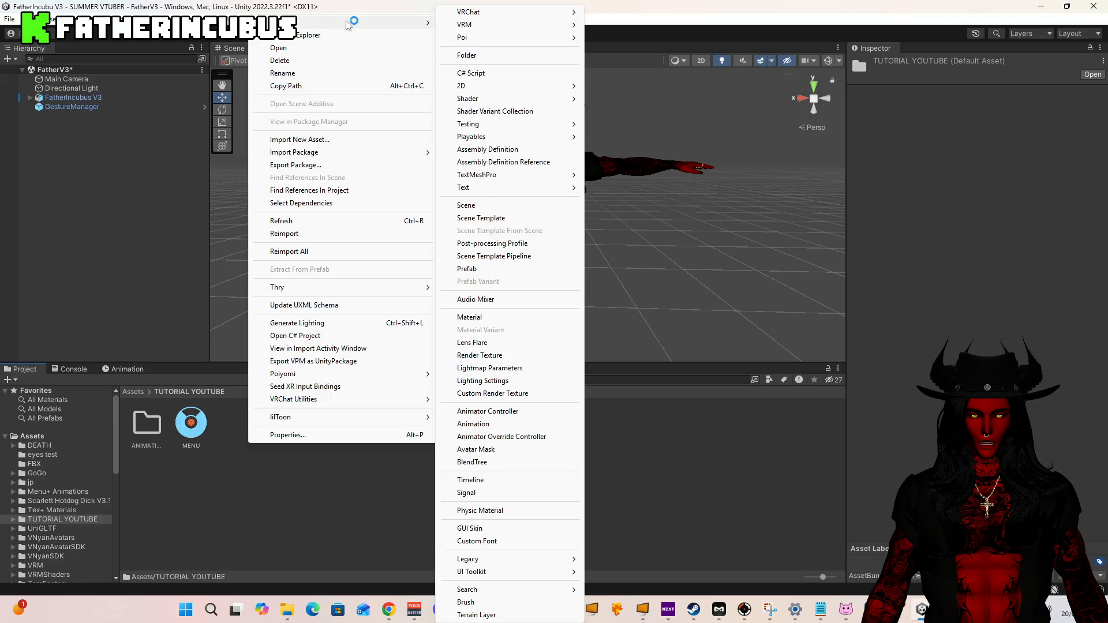
mouse_move(489, 16)
mouse_move(614, 12)
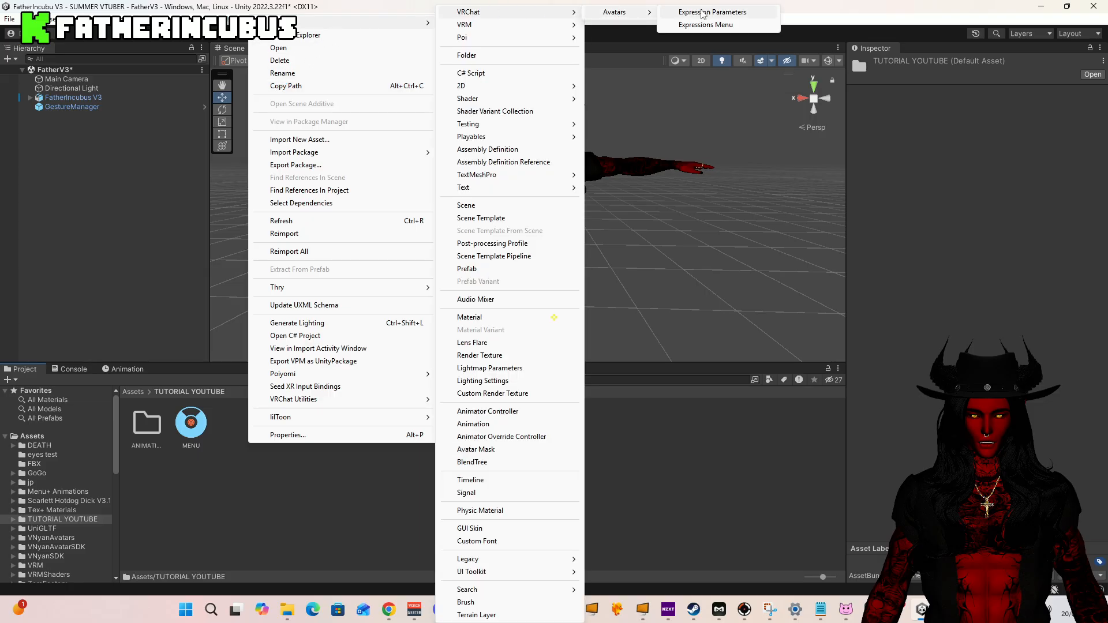
left_click(702, 12)
type("PARA")
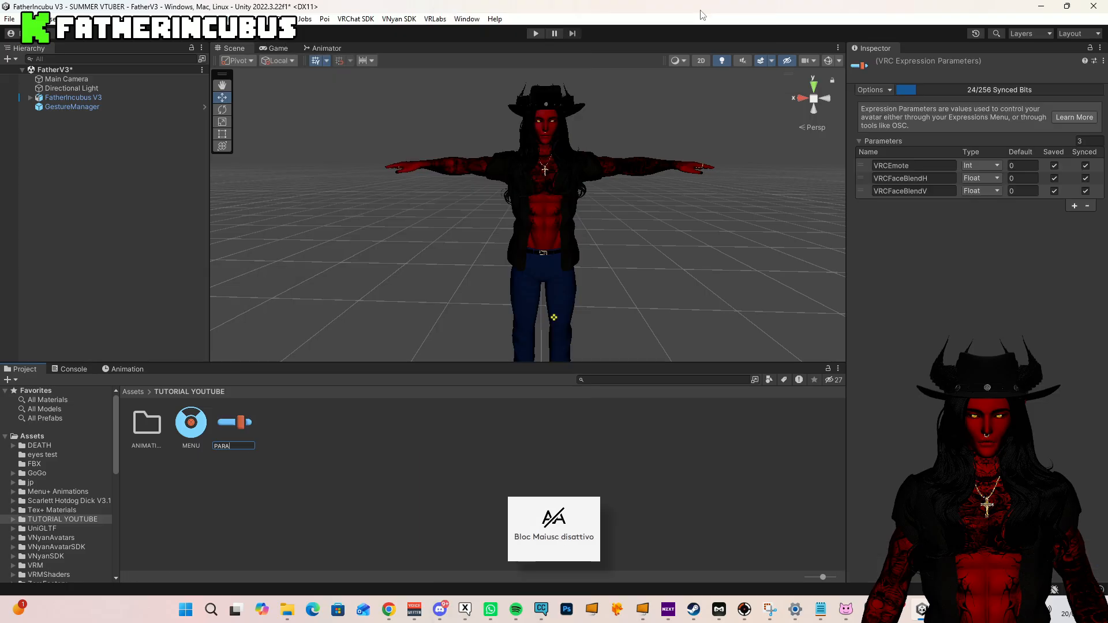
key("Return")
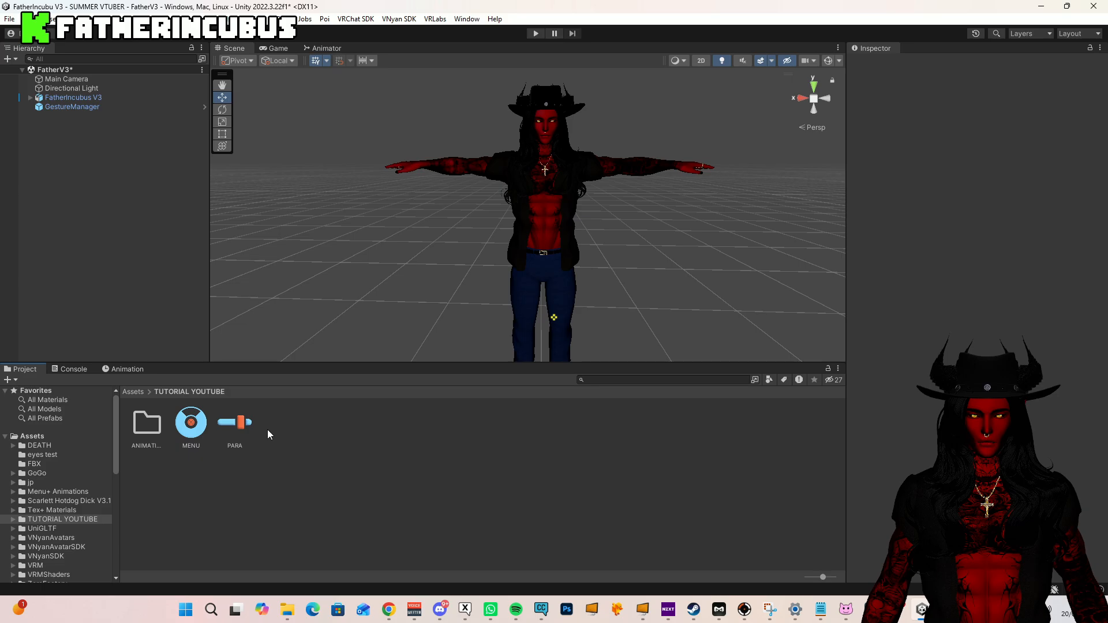
- Create an Animator Controller named FX TUTORIAL in the TUTORIAL YOUTUBE folder
right_click(268, 431)
mouse_move(333, 10)
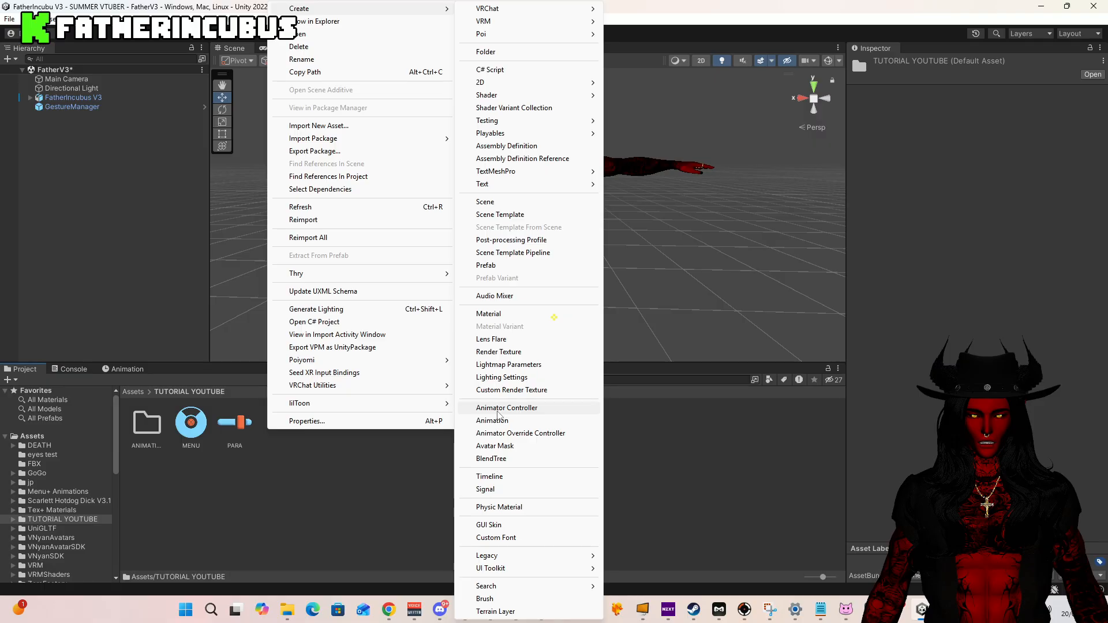
left_click(497, 411)
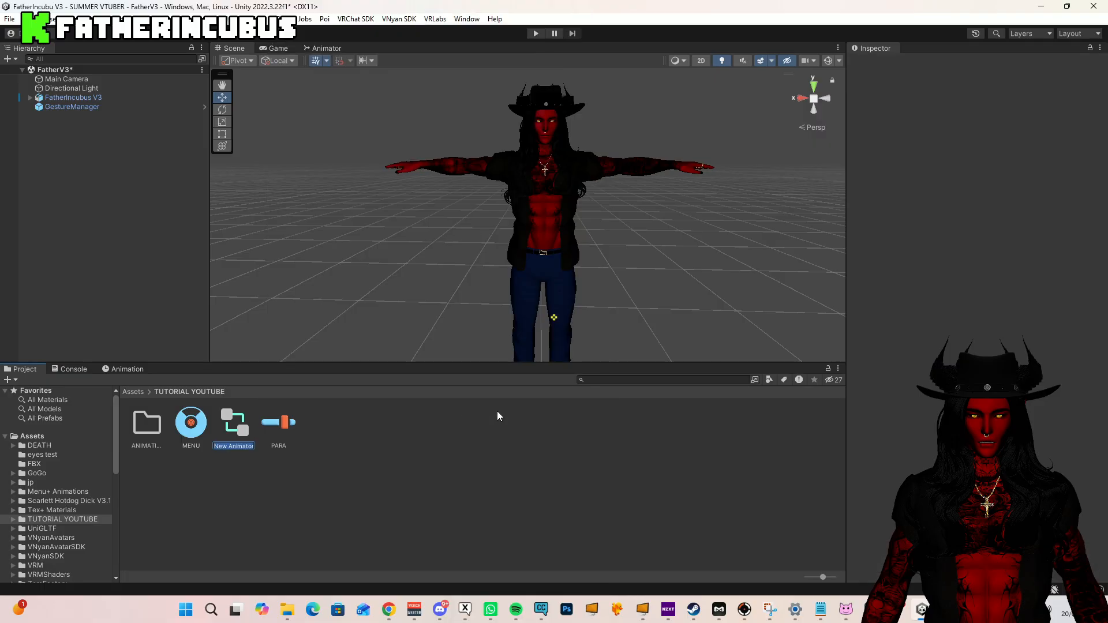
key("Caps_Lock")
type("FX")
type("TUTORIAL")
key("Return")
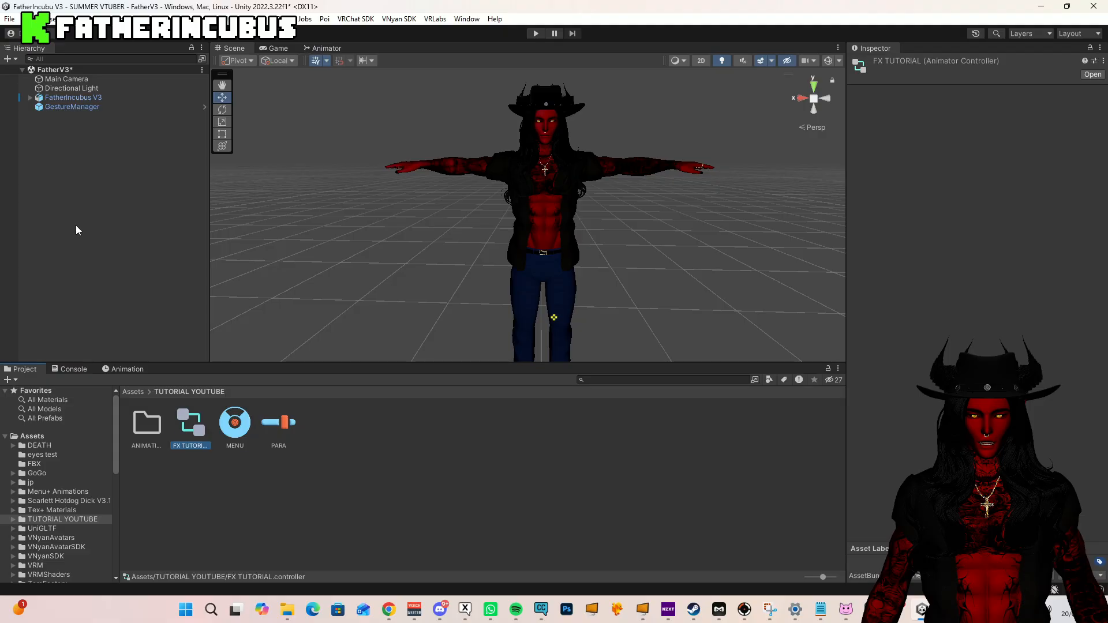
- Assign the FX TUTORIAL controller to the avatar's Animator component and to the FX playable layer of its VRC Avatar Descriptor
left_click(58, 97)
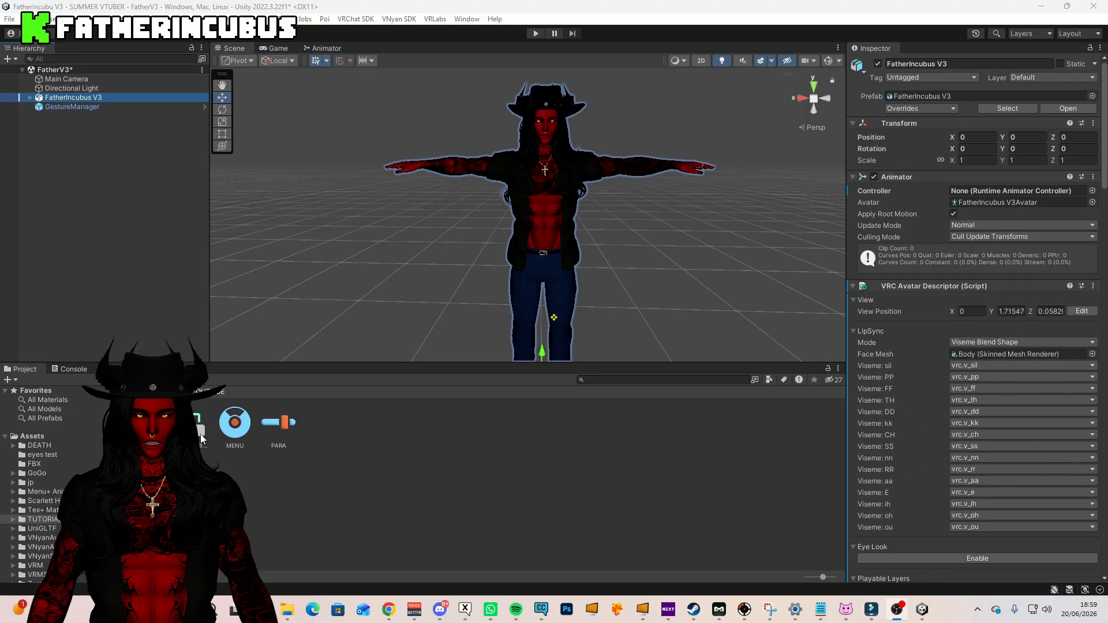
left_click_drag(199, 434, 1002, 192)
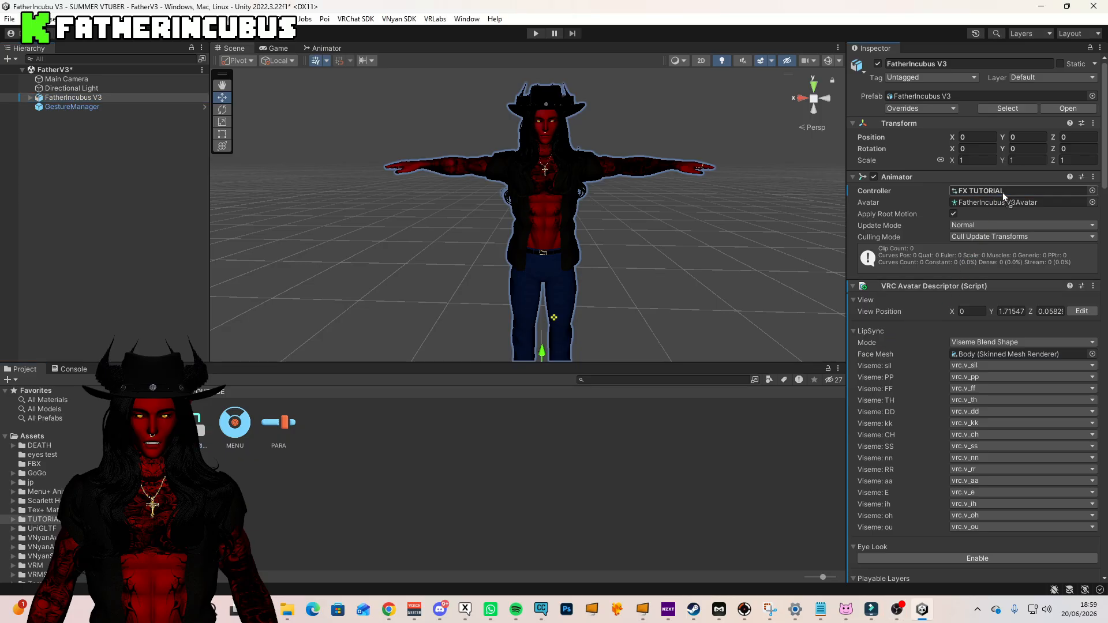
left_click_drag(1104, 121, 1104, 220)
left_click(959, 276)
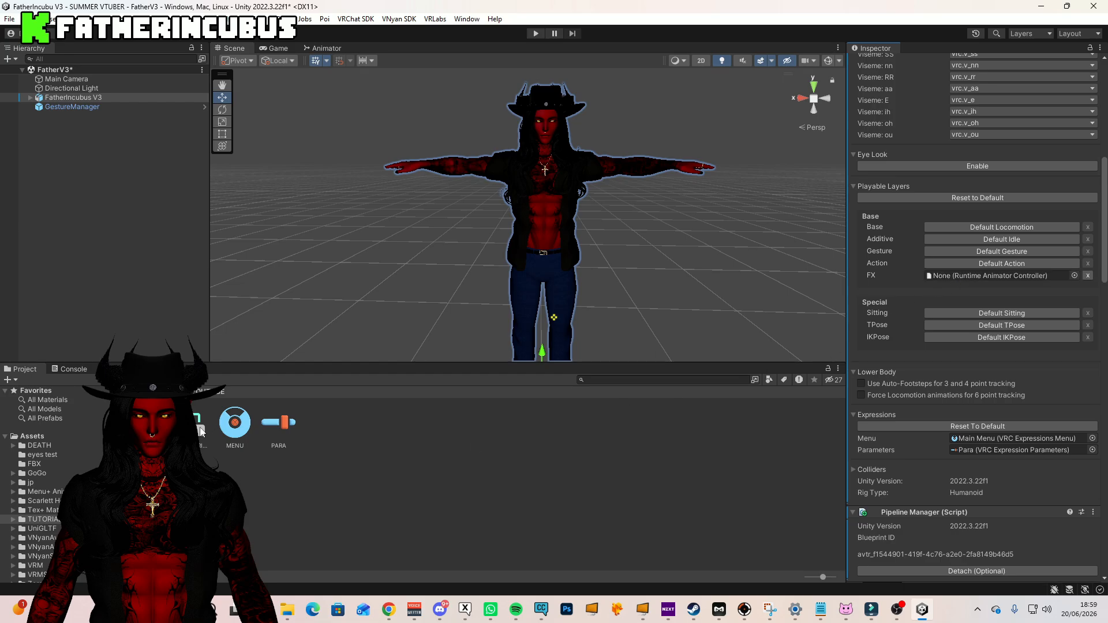
left_click_drag(201, 432, 992, 276)
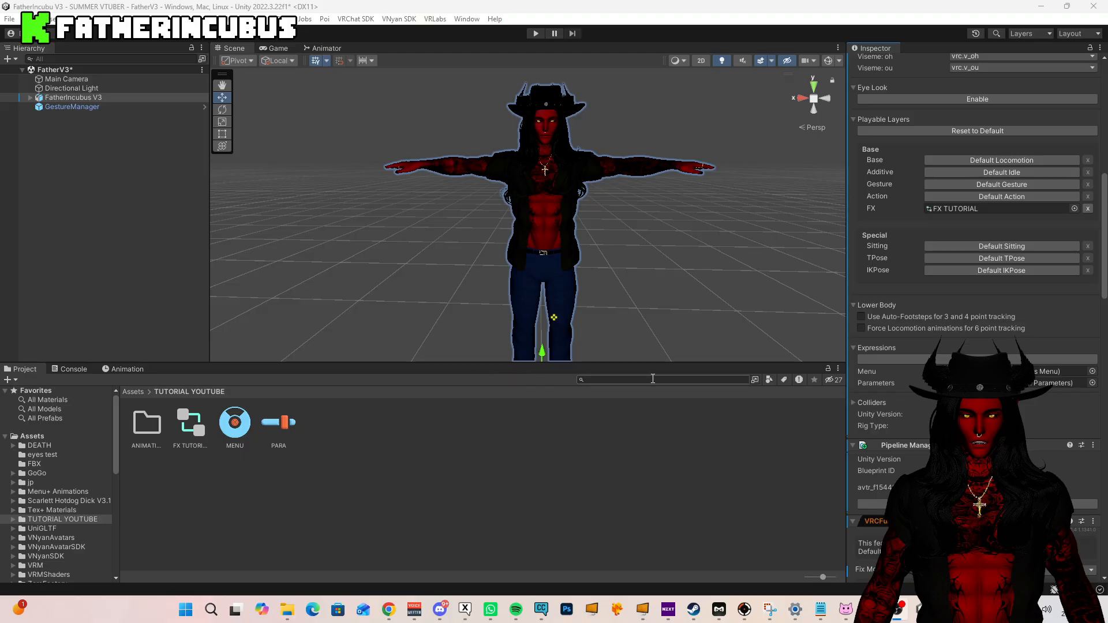
- Create the avatar's first animation clip, named #IDLE, in the ANIMATIONS folder
left_click(838, 370)
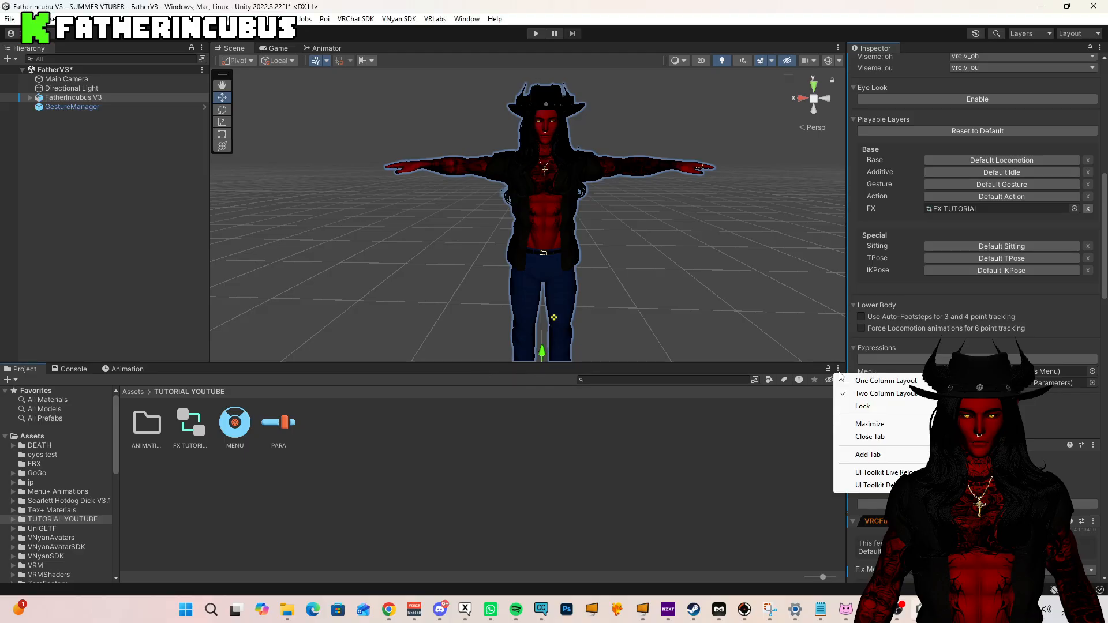
mouse_move(876, 456)
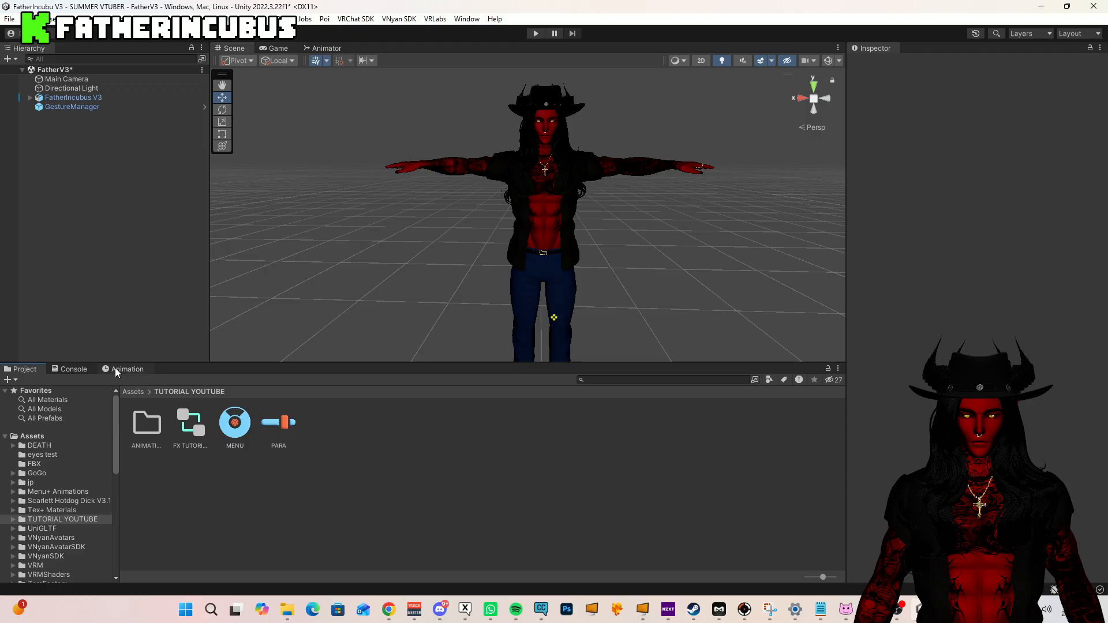
left_click(116, 368)
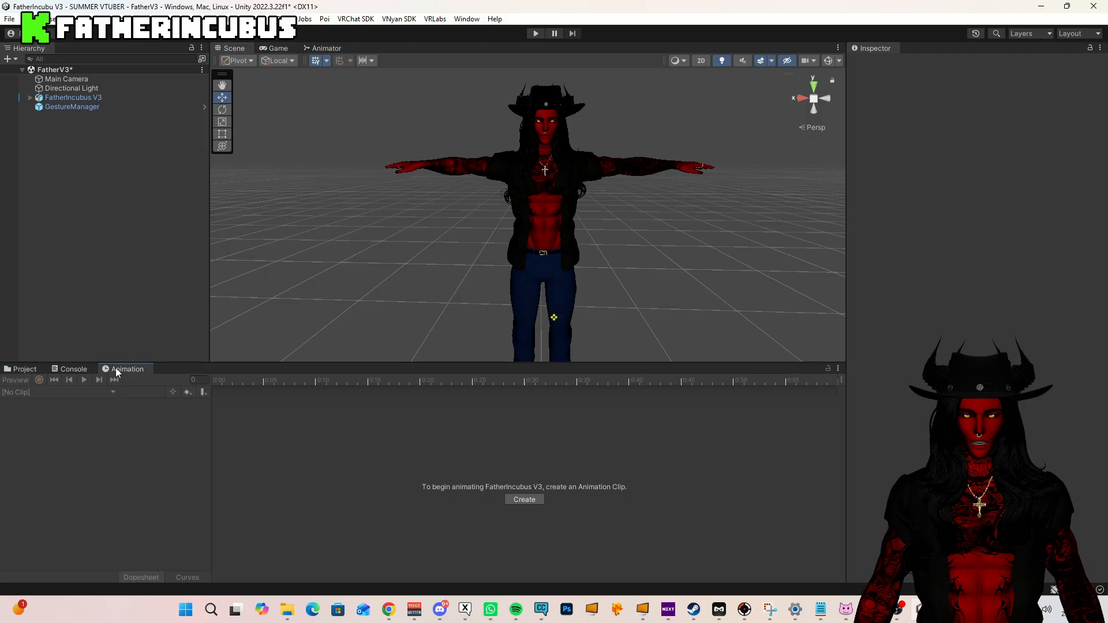
left_click(524, 500)
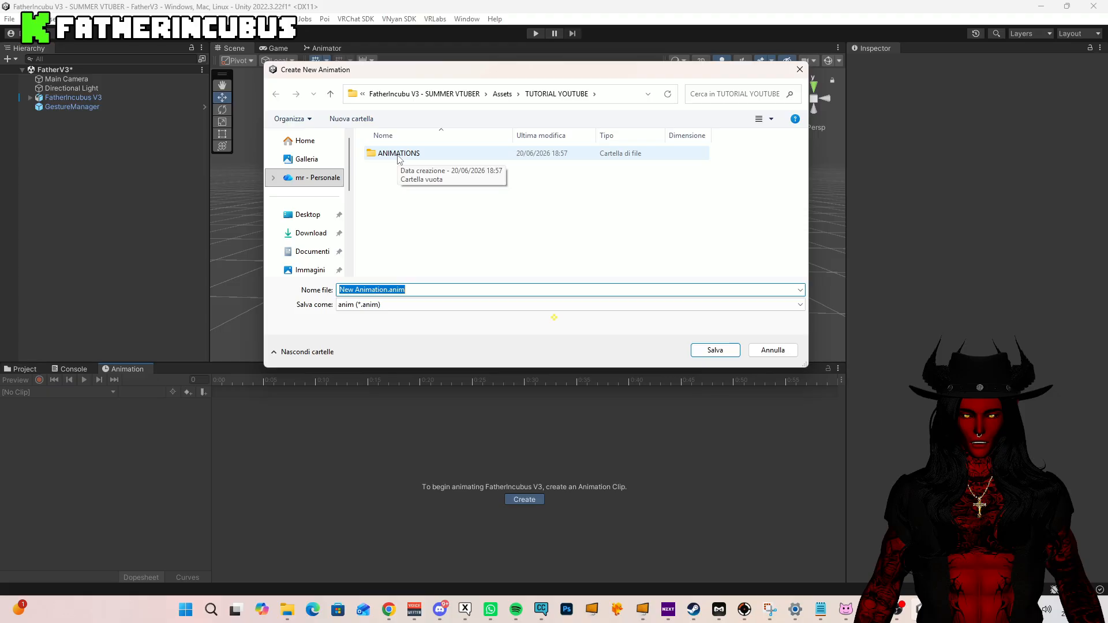
double_click(398, 154)
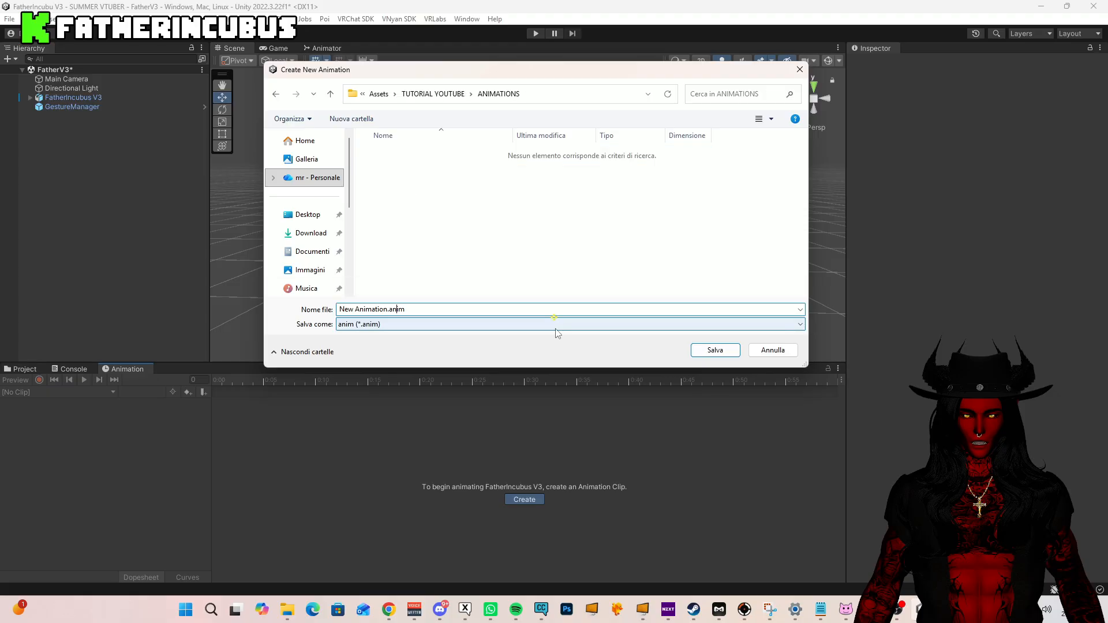
type("#IDLE")
key("Return")
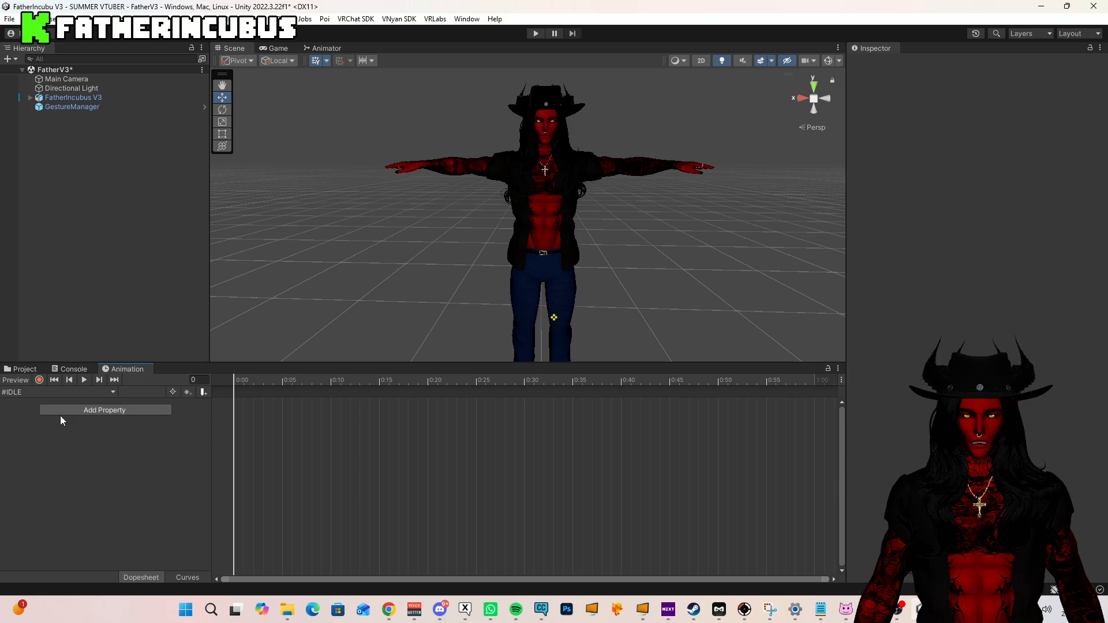
- Add the Body object's Is Active property to the #IDLE clip and rename its path to _invalid
left_click(73, 410)
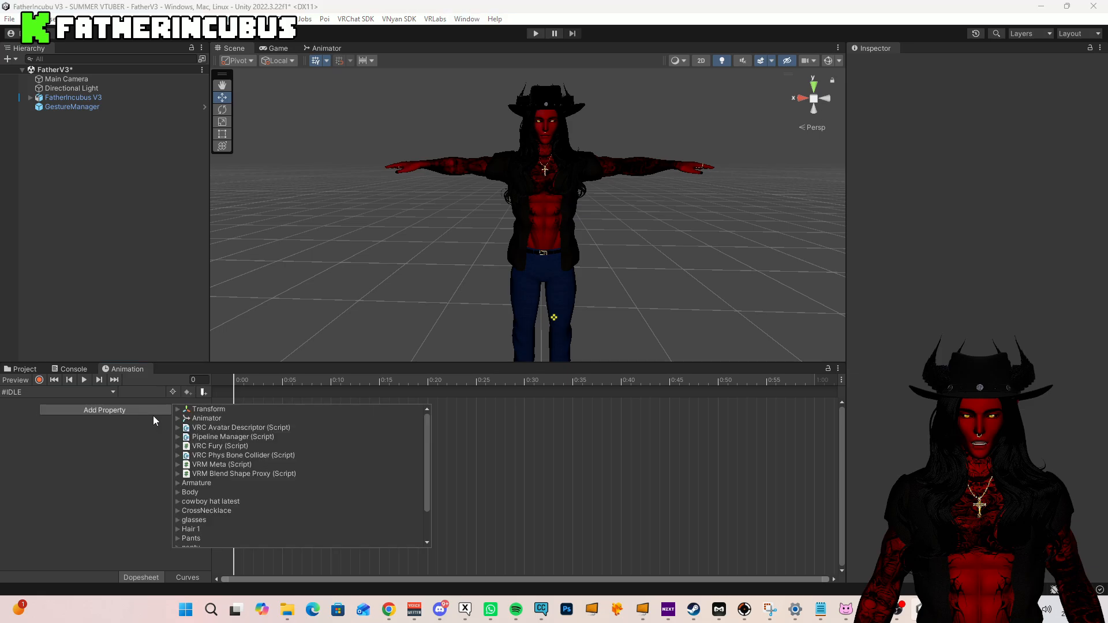
left_click(177, 491)
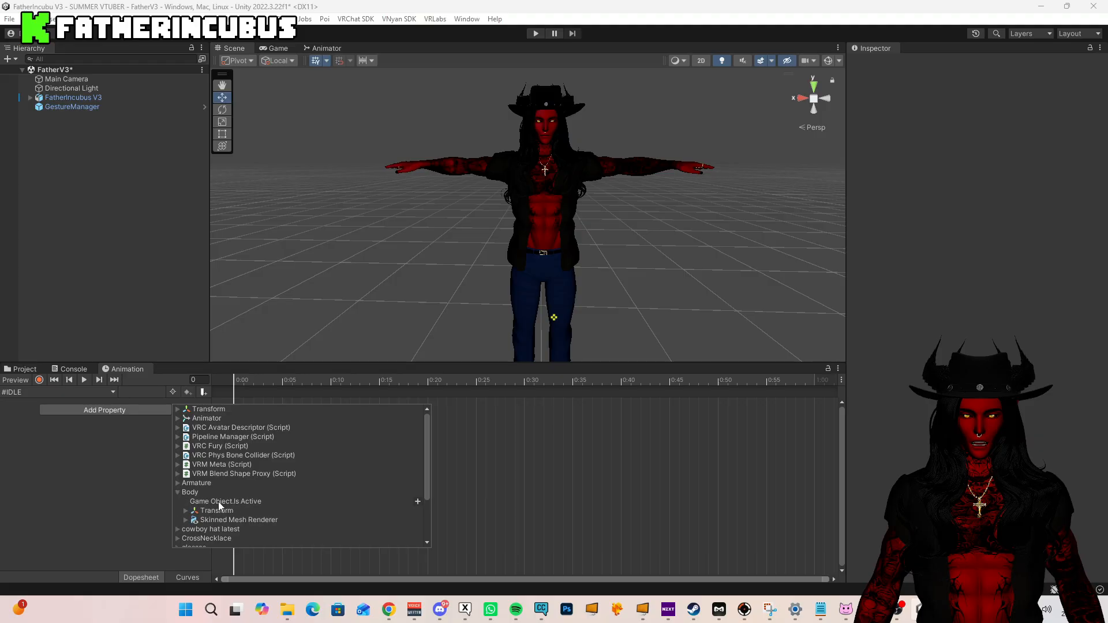
left_click(417, 502)
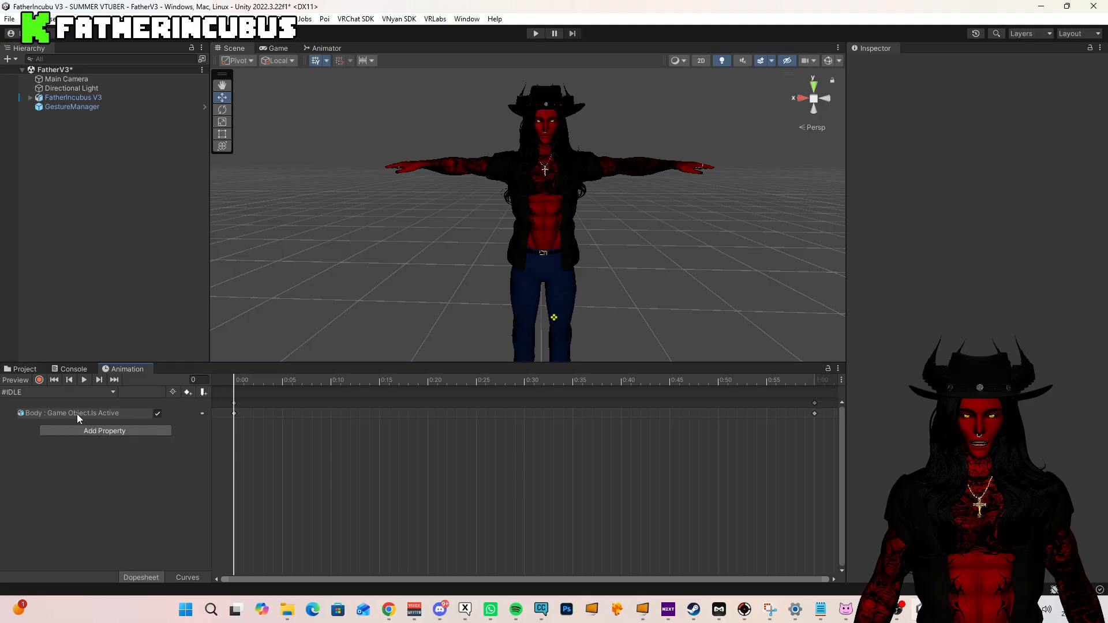
left_click(46, 414)
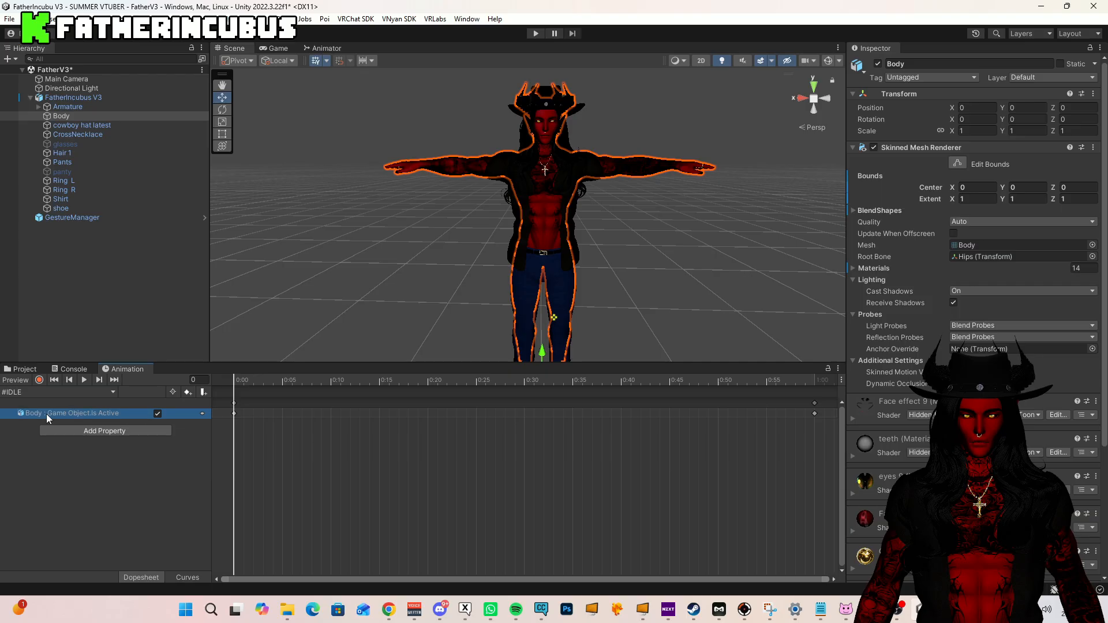
double_click(49, 413)
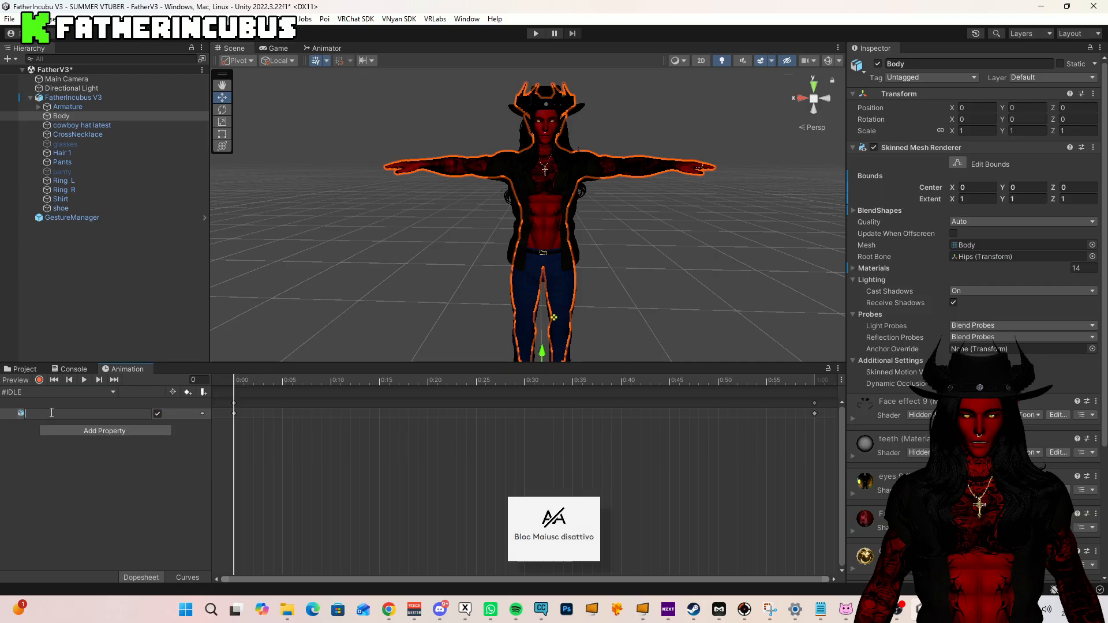
type("_invalid")
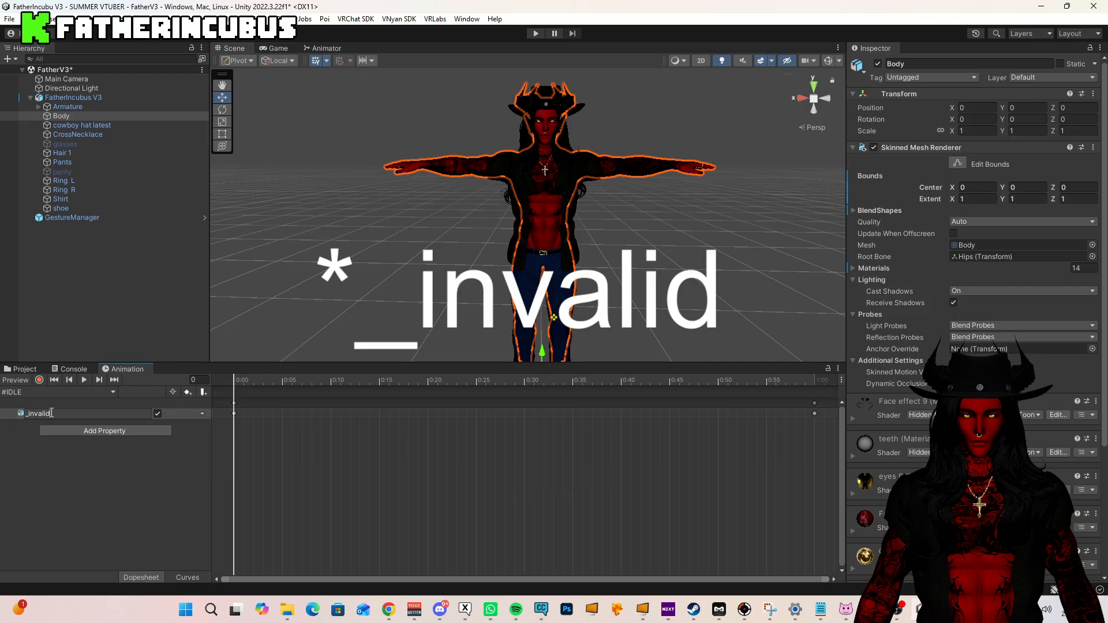
key("Return")
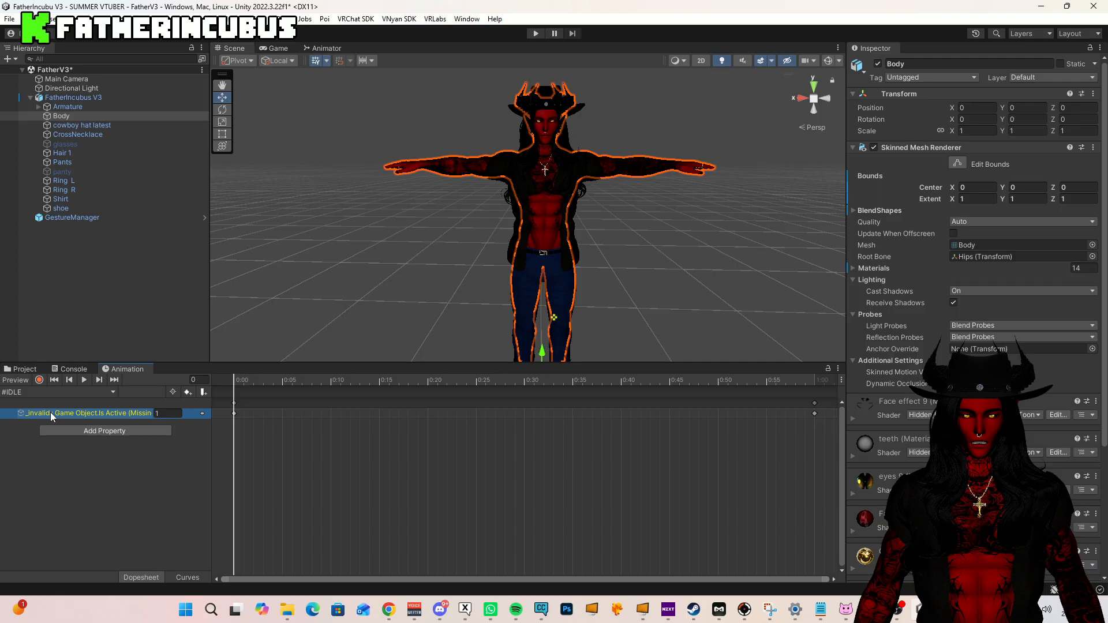
left_click(102, 438)
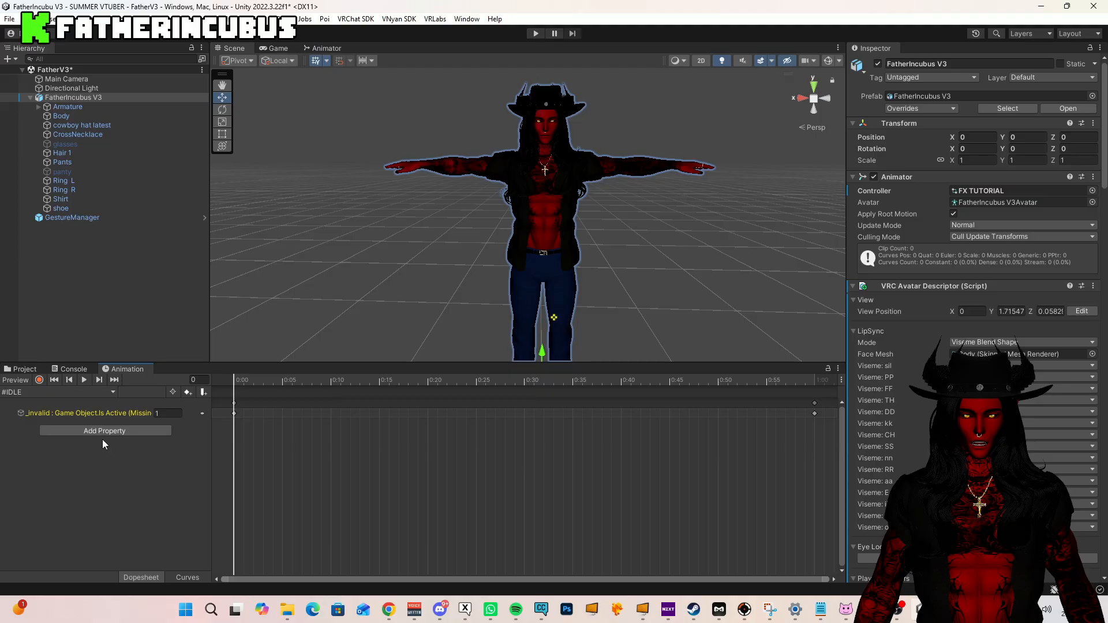
- Create a new clip named reset animation in the ANIMATIONS folder
left_click(112, 391)
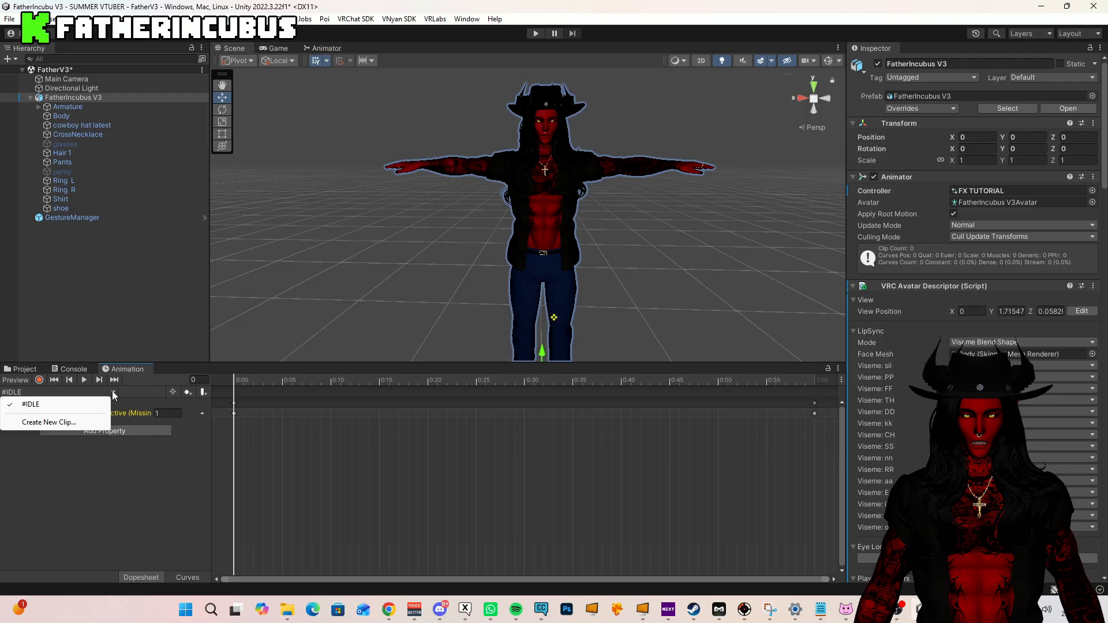
left_click(50, 422)
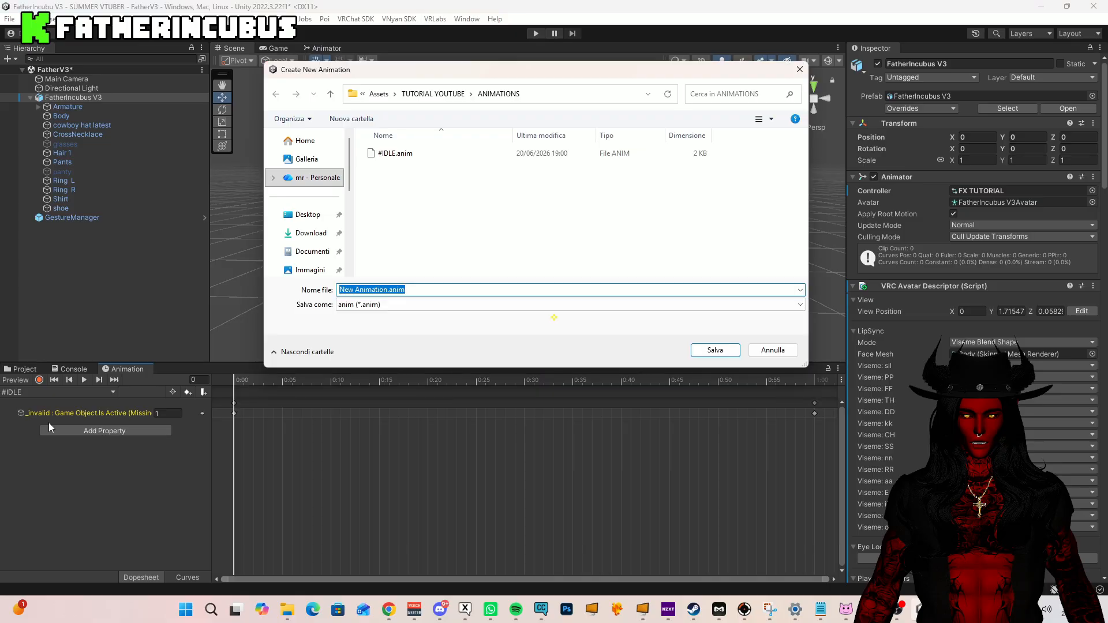
type("reset animation")
key("Return")
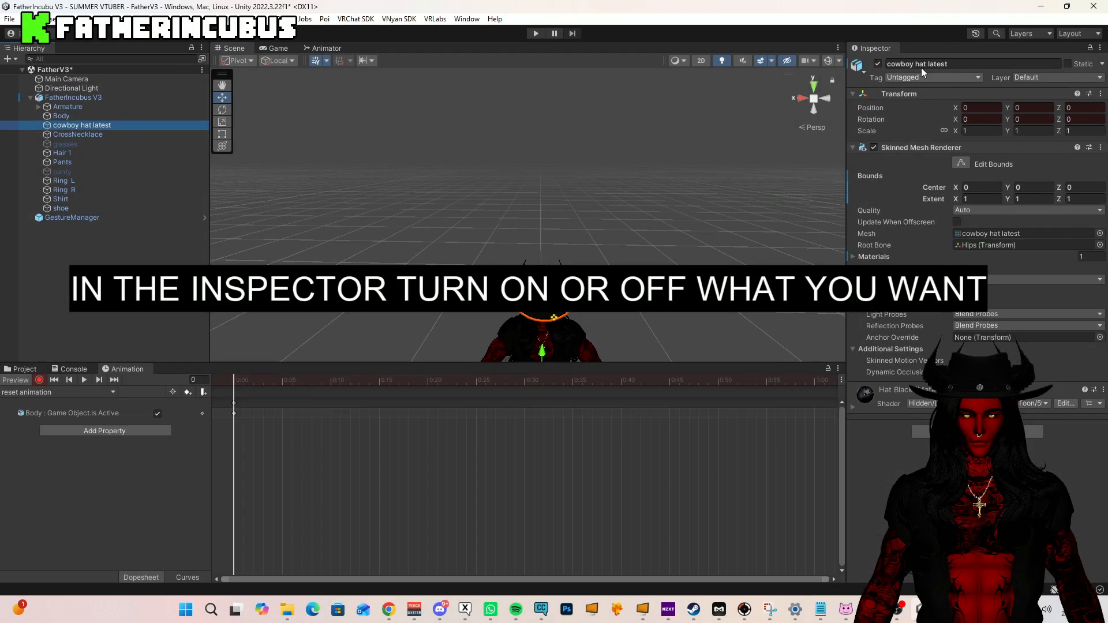
- Record active states at the reset animation's first frame: cowboy hat latest, CrossNecklace, Hair 1 and Pants on, glasses off
left_click(877, 64)
left_click(78, 135)
double_click(877, 64)
left_click(77, 145)
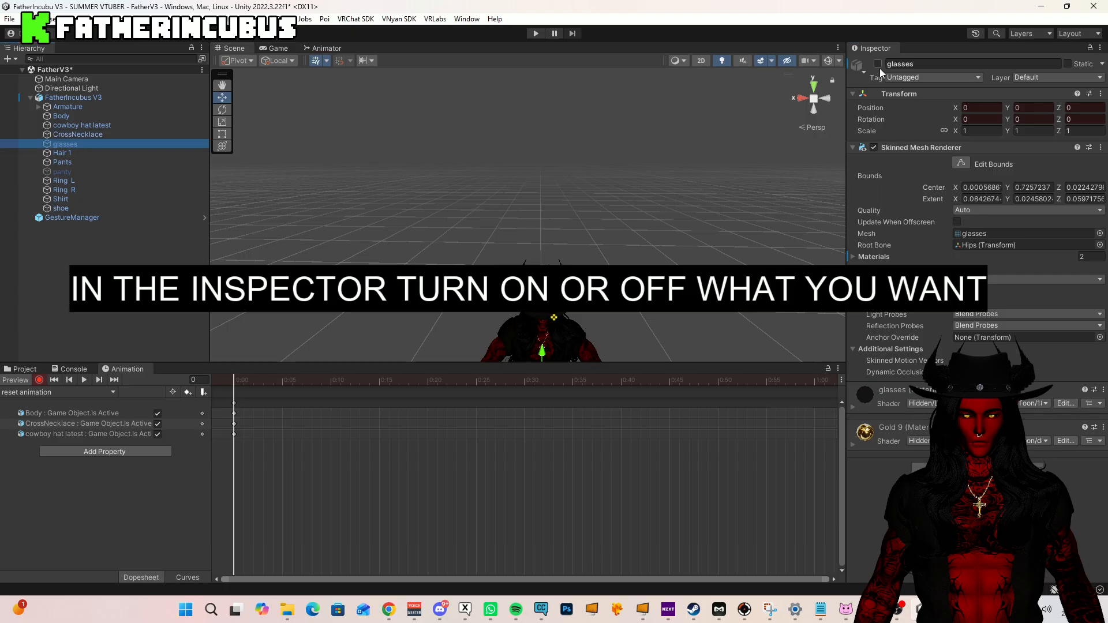
double_click(878, 64)
left_click(61, 153)
double_click(877, 64)
left_click(62, 162)
double_click(878, 65)
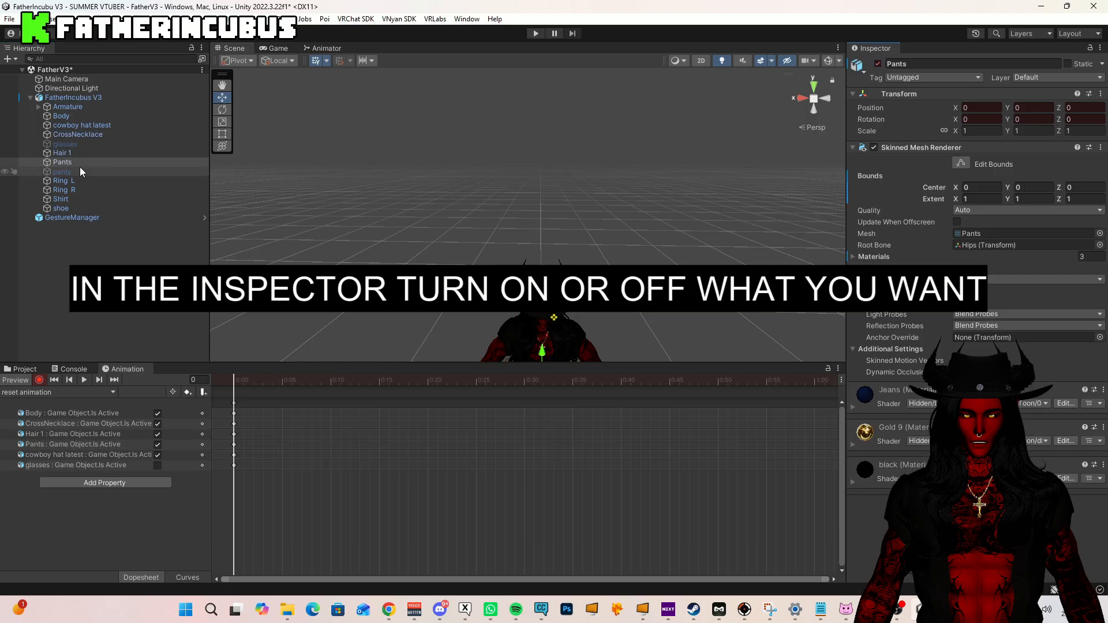
- Record the remaining active states in the reset animation: panty off, Ring L, Ring R, Shirt and shoe on
left_click(70, 172)
left_click(61, 181)
double_click(878, 64)
left_click(64, 190)
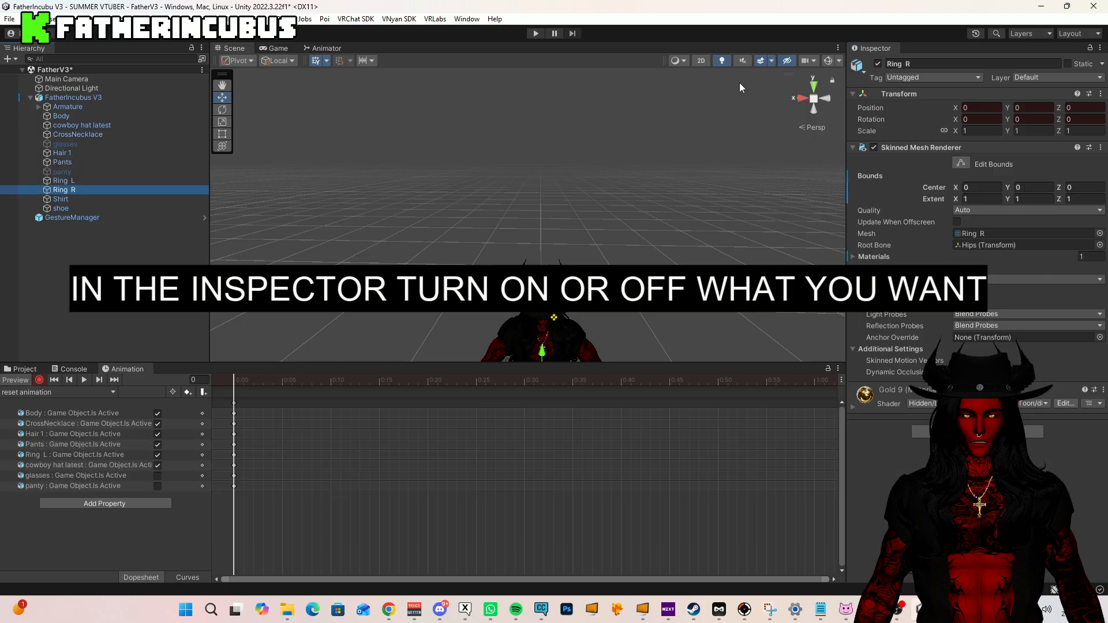
double_click(877, 64)
left_click(60, 199)
double_click(878, 64)
left_click(60, 208)
double_click(877, 64)
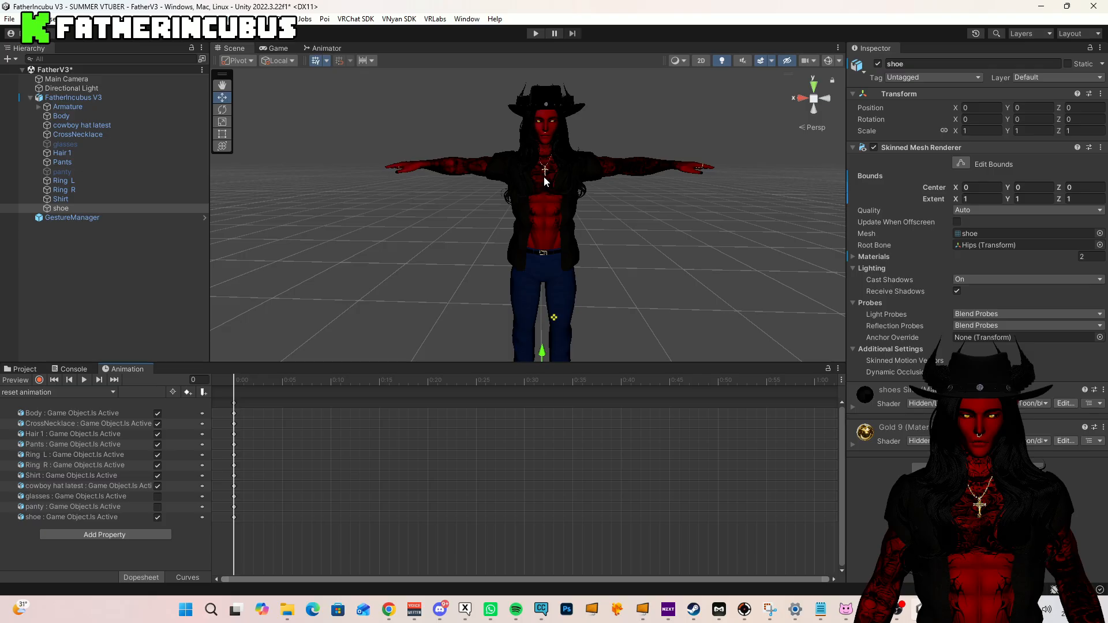
- Create a new animation clip named shirt off in the ANIMATIONS folder
left_click(105, 393)
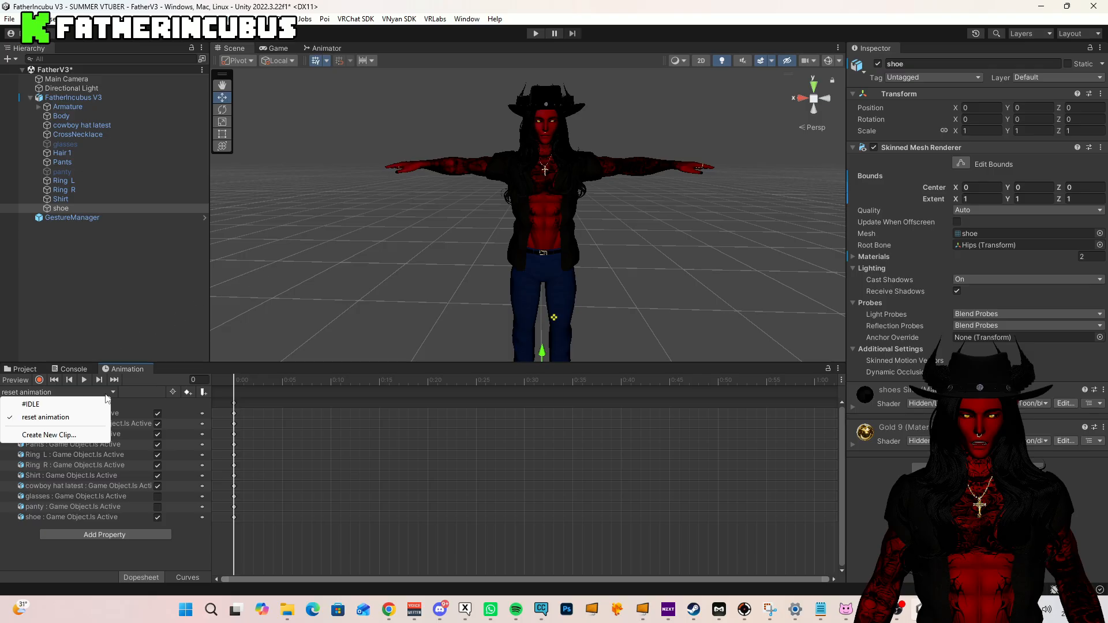
left_click(35, 434)
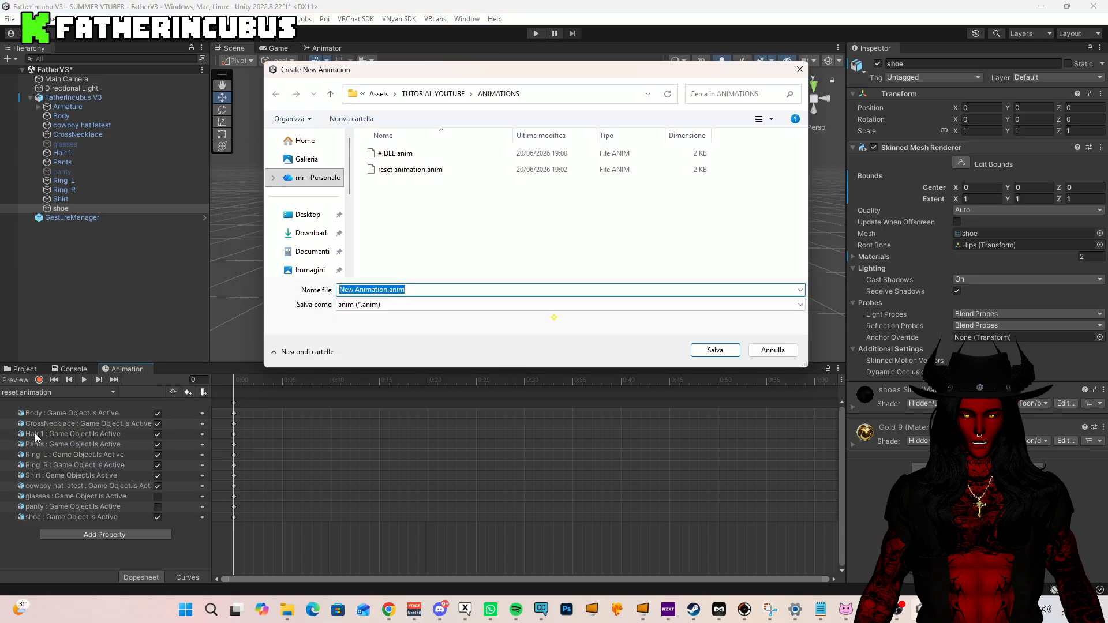
type("shirt off")
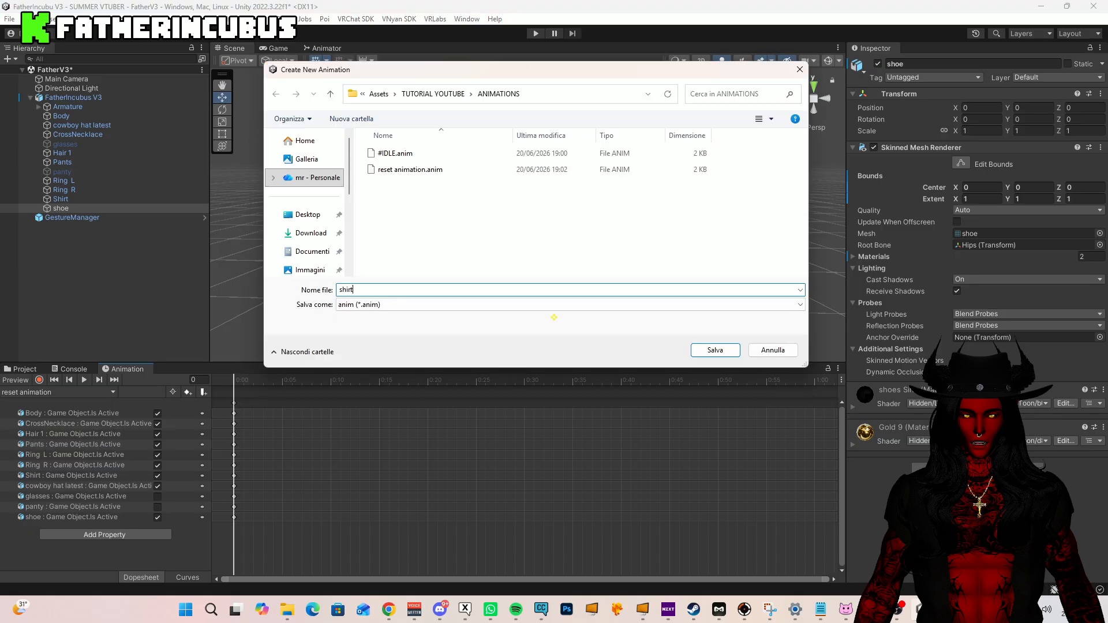
key("Return")
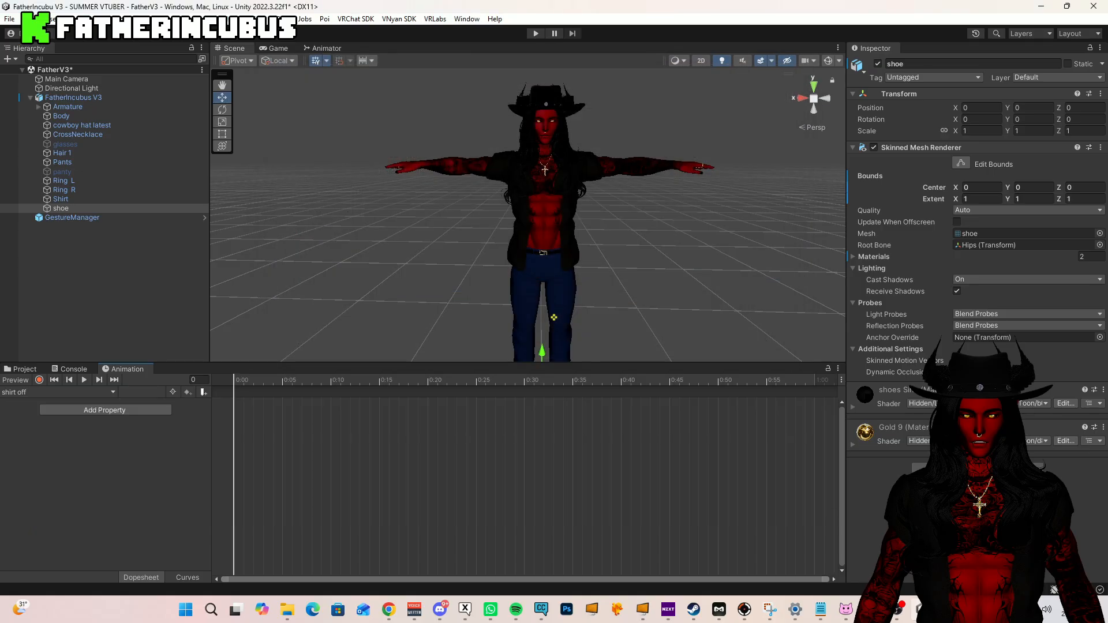
- Record the Shirt object as inactive at the first frame of the shirt off clip, then end recording and preview
left_click(40, 380)
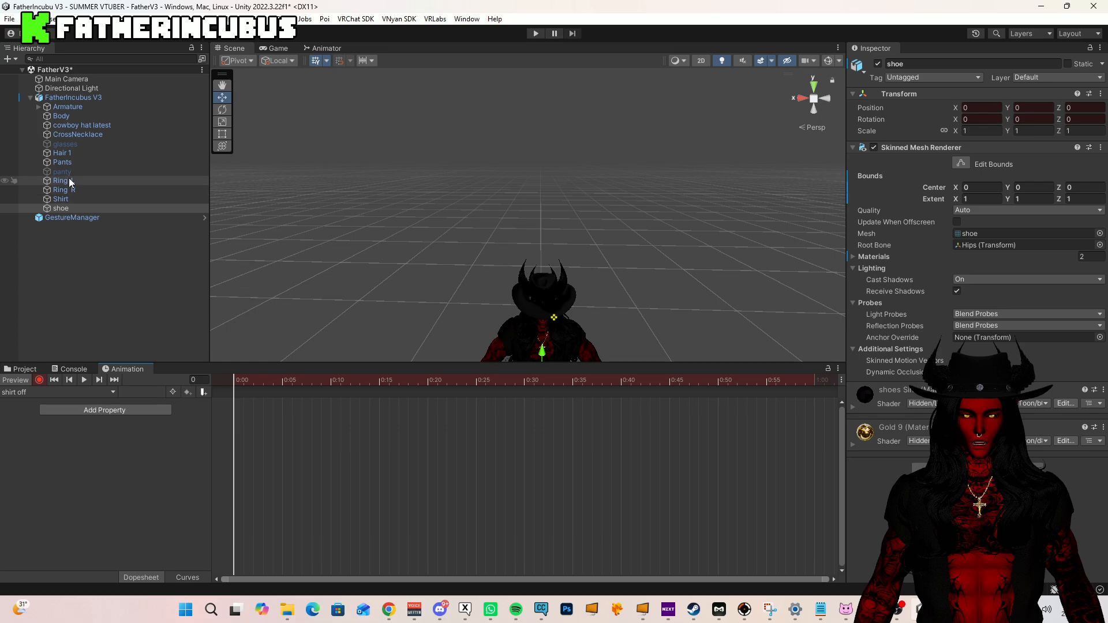
left_click(72, 199)
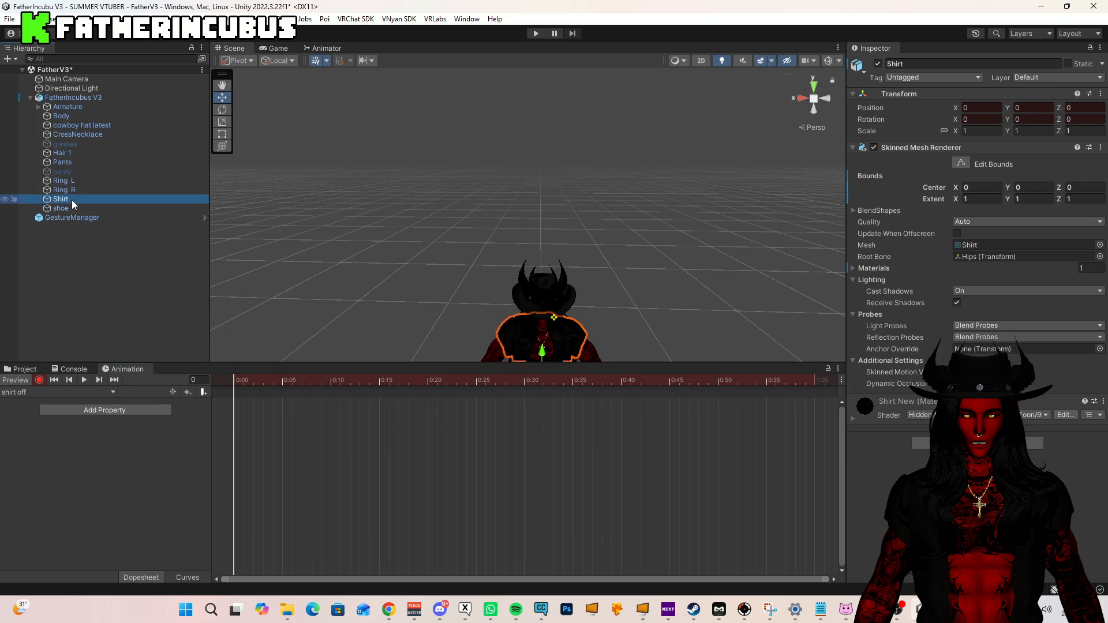
left_click(878, 63)
left_click(39, 380)
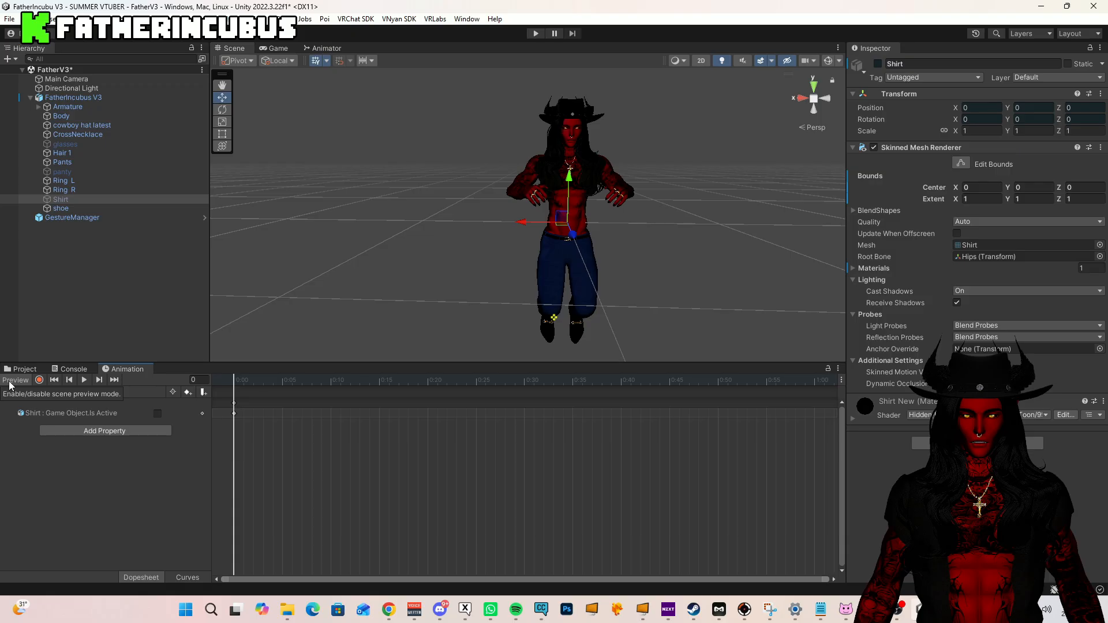
left_click(14, 381)
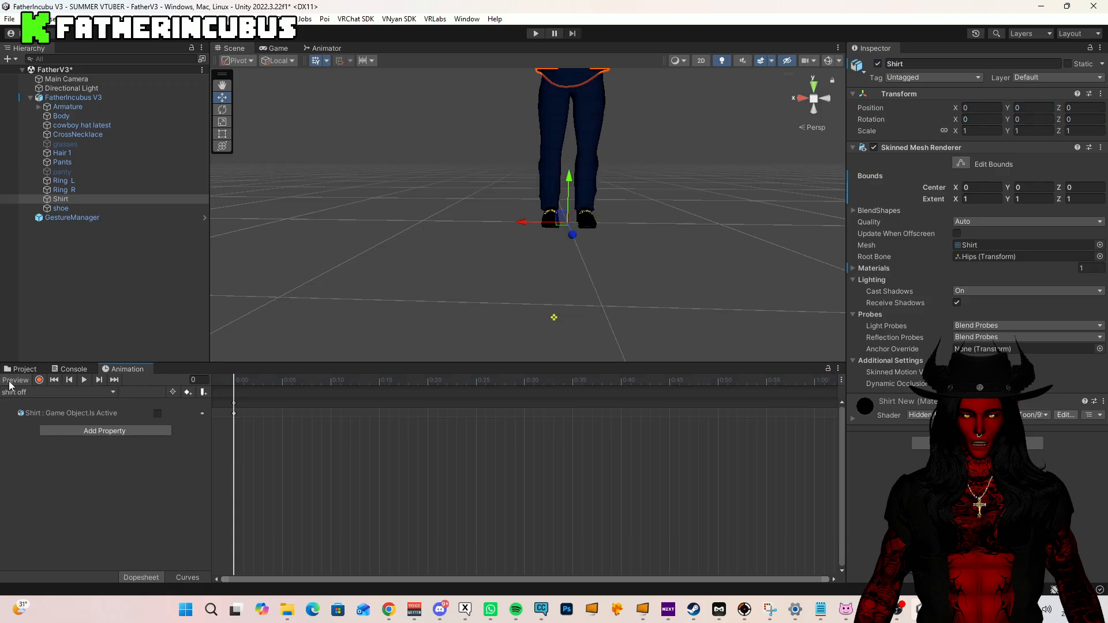
key("f")
- Add a Bool parameter named shirtoff to the FX TUTORIAL animator controller of FatherIncubus V3
left_click(324, 49)
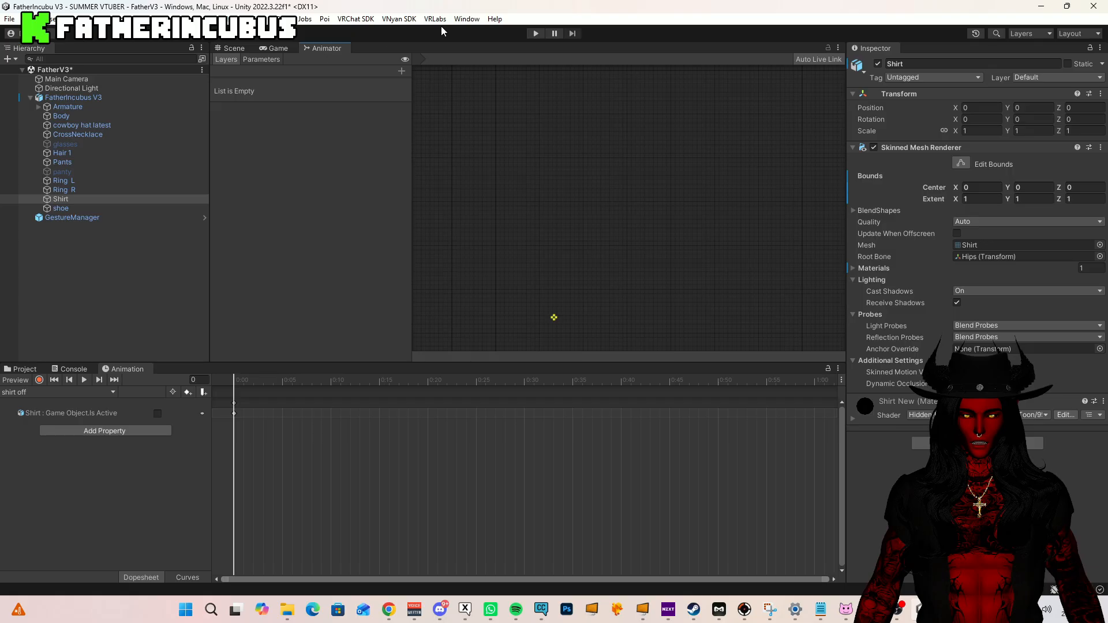
left_click(465, 19)
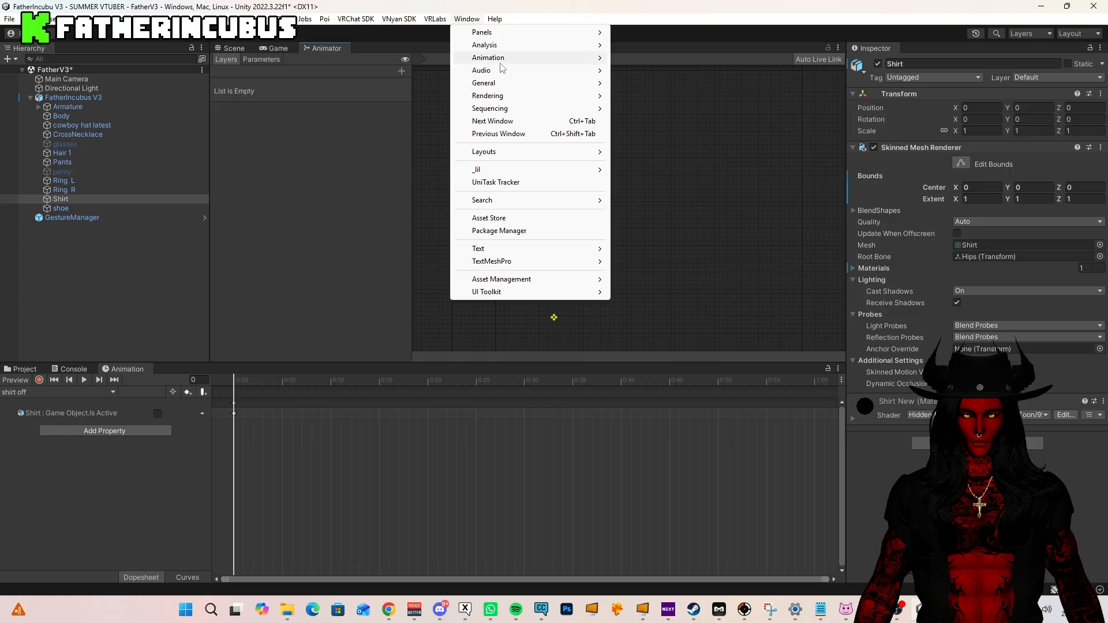
left_click(321, 189)
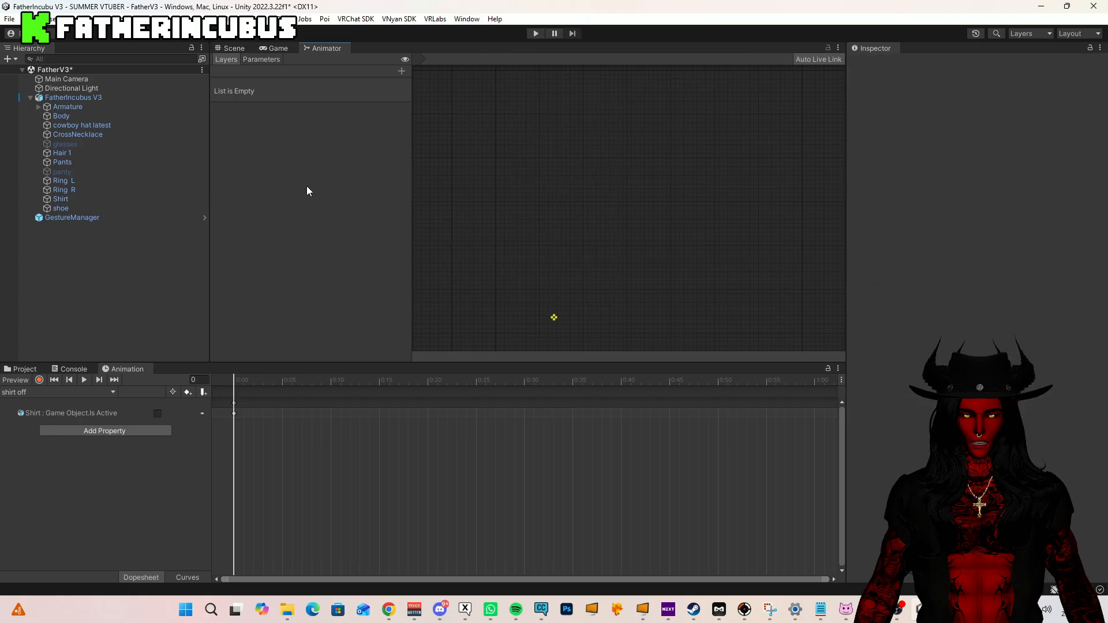
left_click(257, 60)
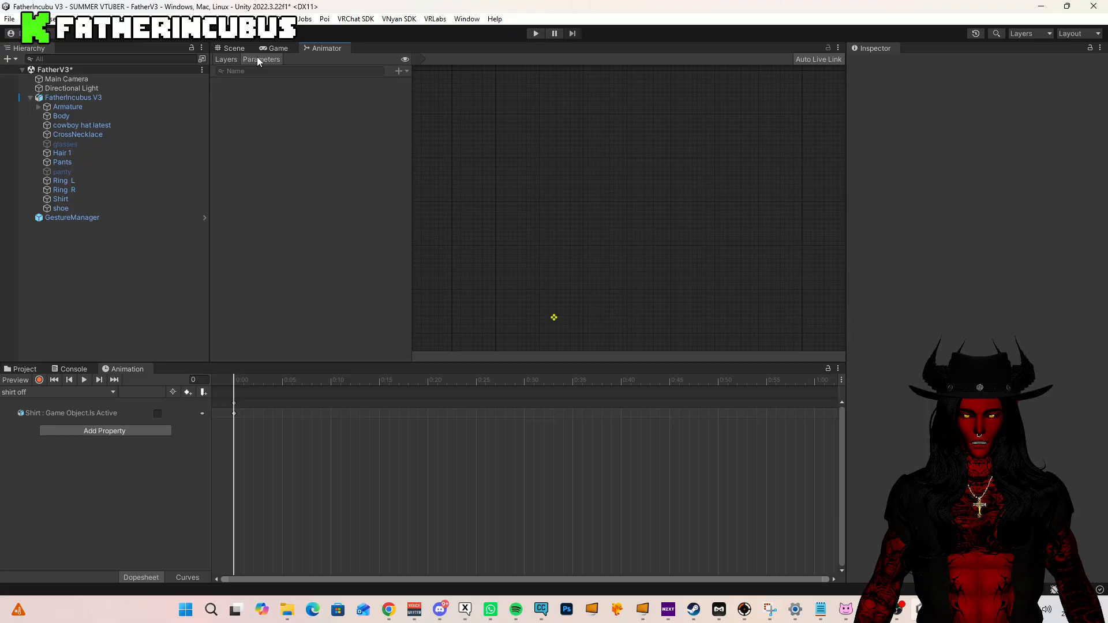
left_click(68, 99)
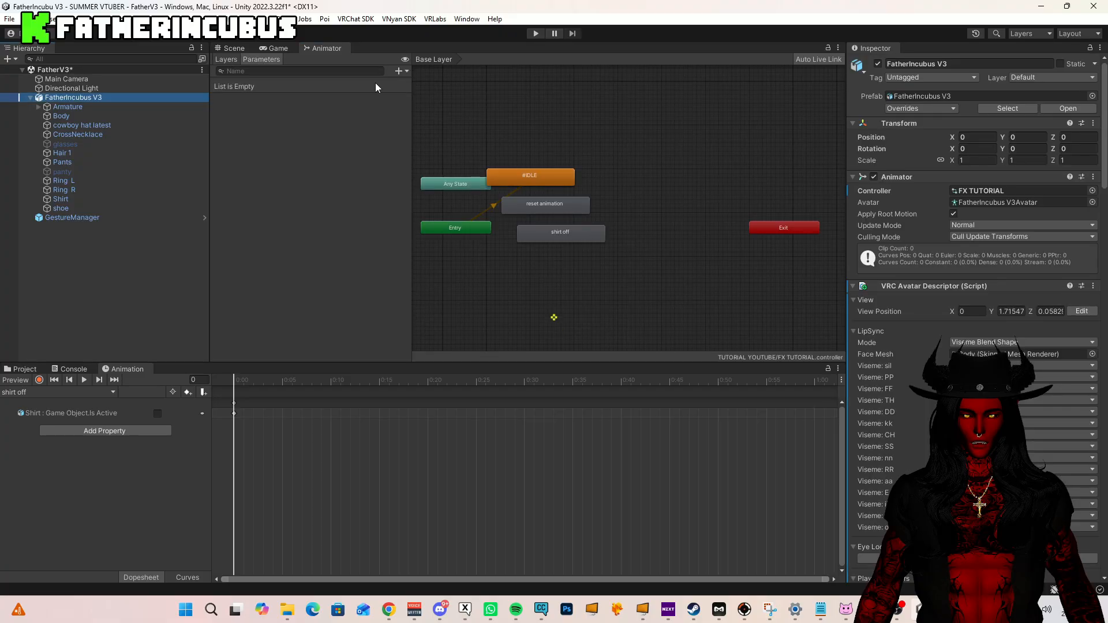
left_click(406, 72)
left_click(411, 110)
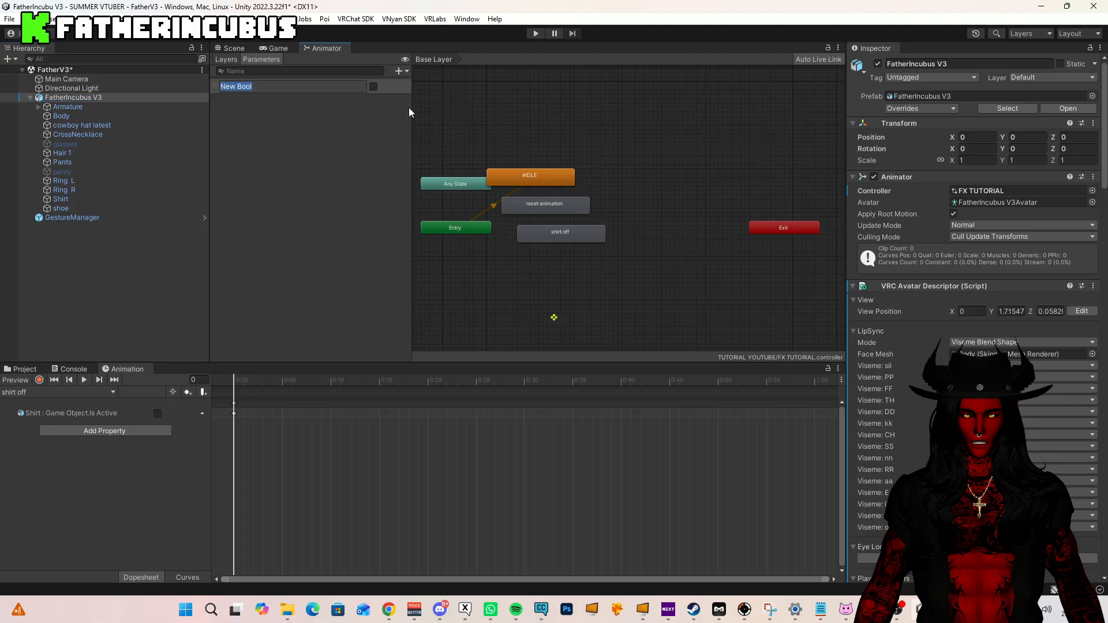
type("shirtoff")
- Add a new animator layer and name it shirtoff, reusing the Bool parameter's exact name
double_click(254, 87)
key("ctrl+c")
left_click(227, 60)
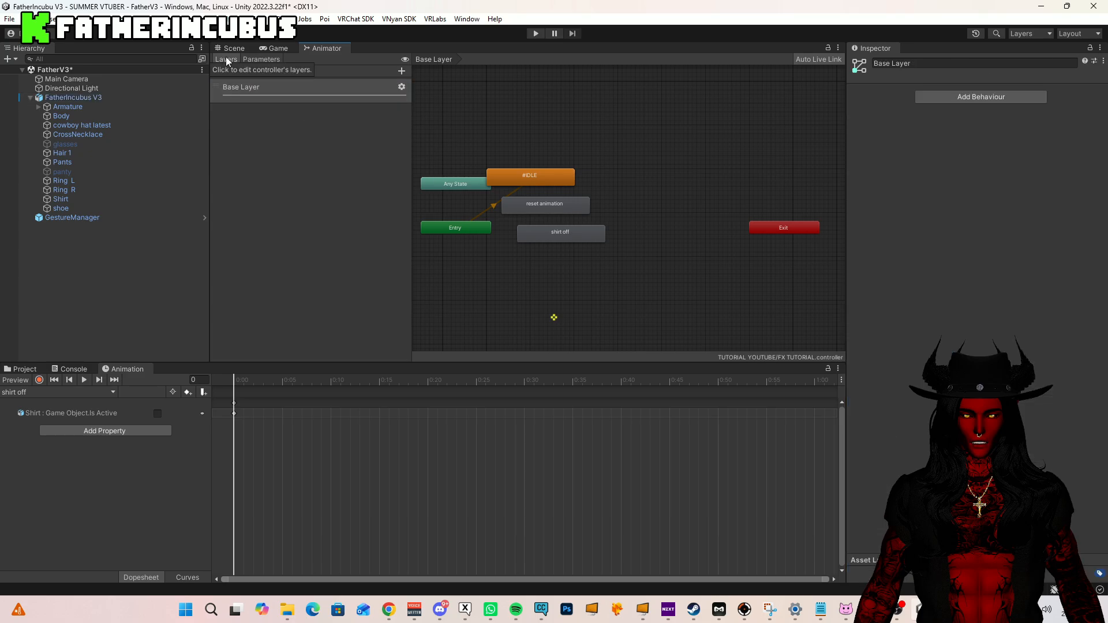
left_click(402, 70)
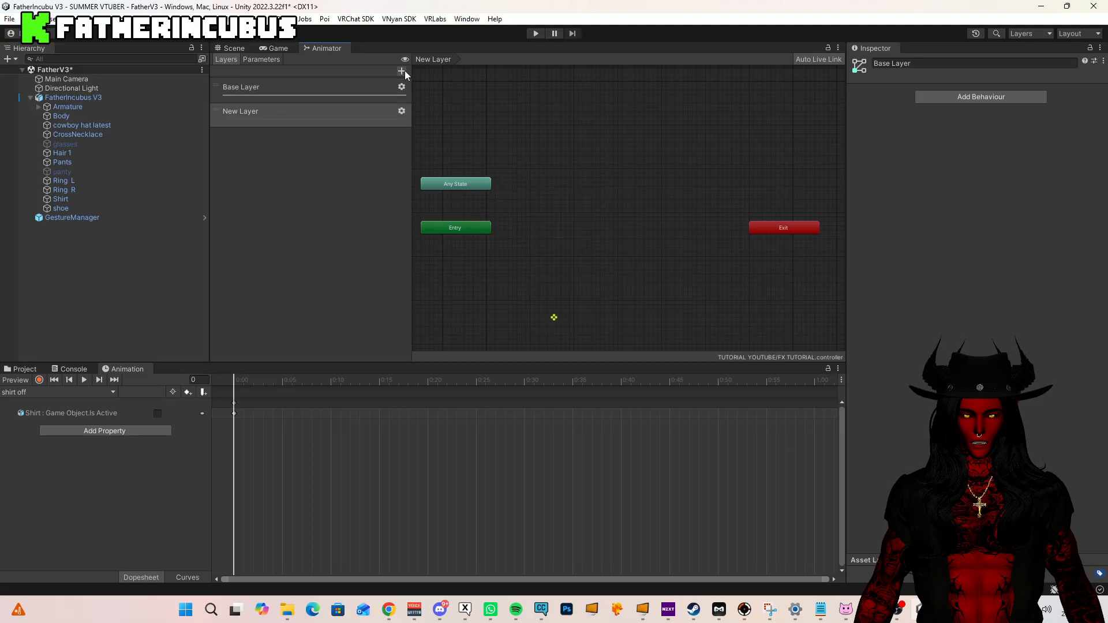
key("ctrl+v")
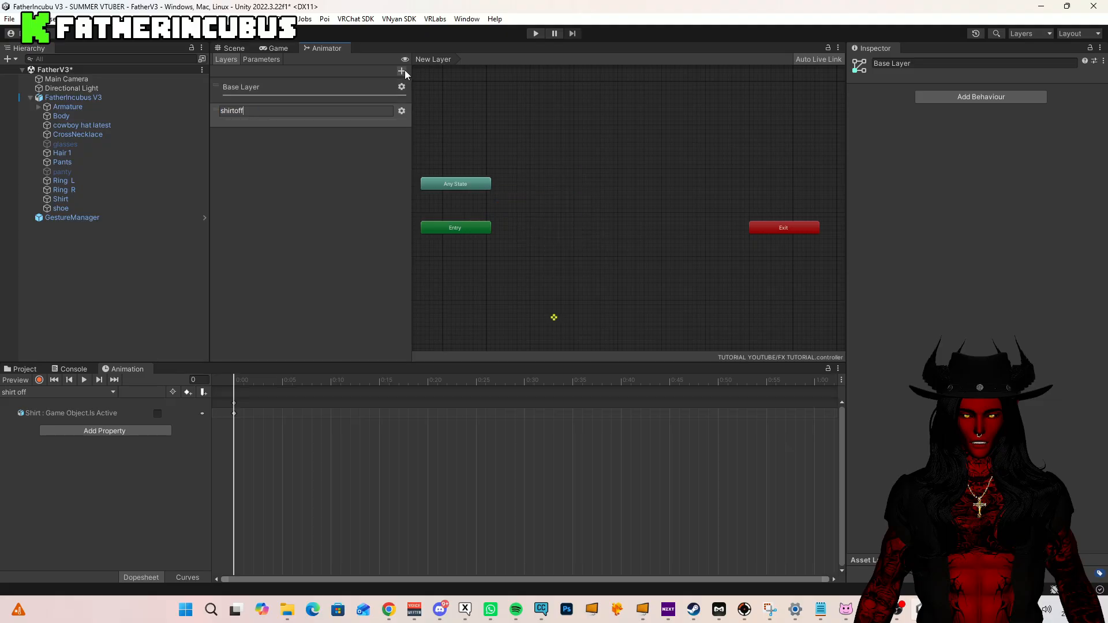
key("Return")
left_click(264, 60)
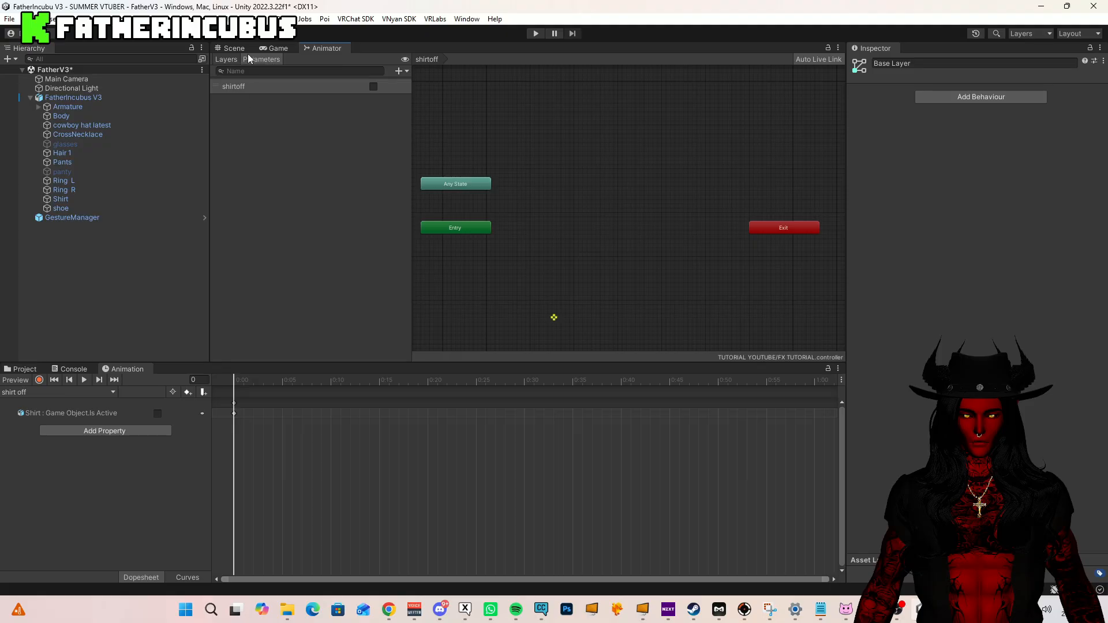
left_click(231, 60)
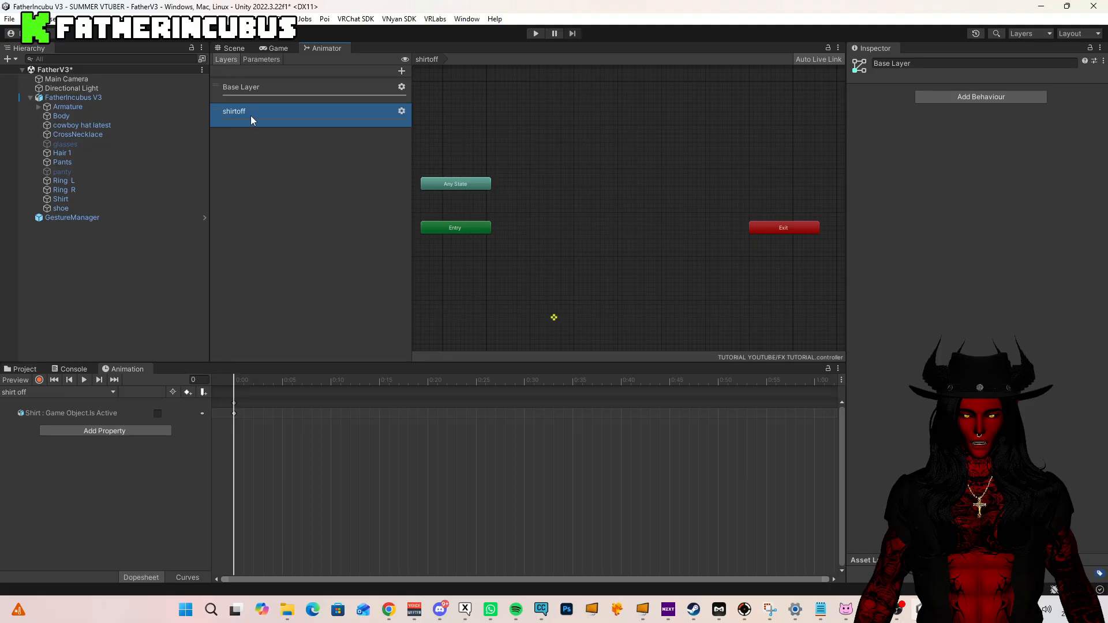
- Raise the shirtoff layer's weight to its maximum
left_click(402, 112)
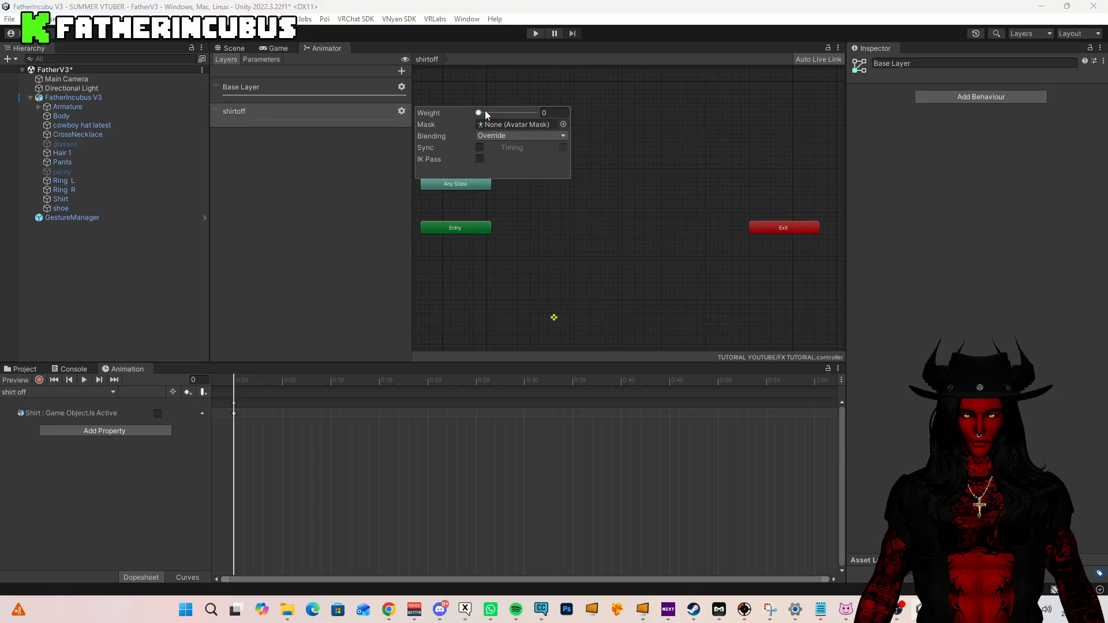
left_click_drag(480, 113, 638, 124)
left_click(333, 172)
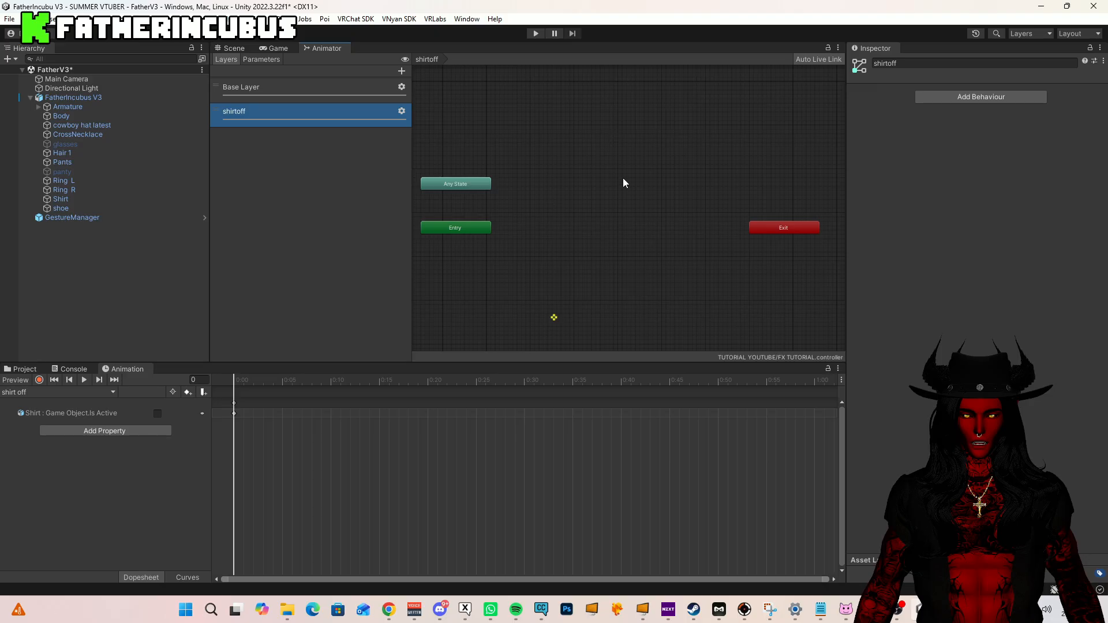
- Create an empty state named #idle in the shirtoff layer
right_click(528, 192)
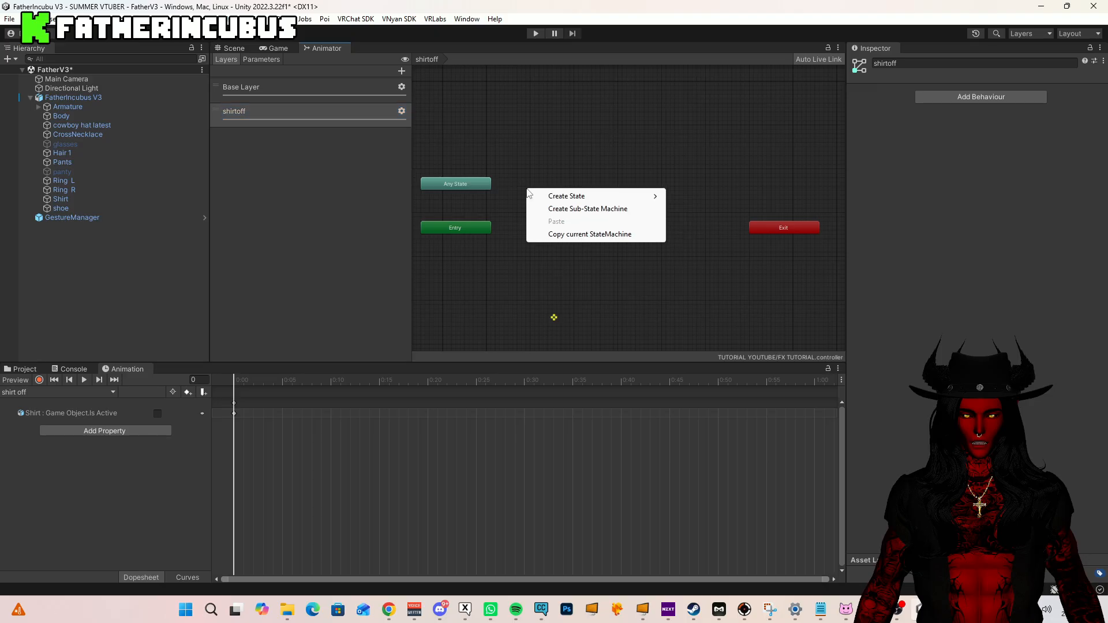
mouse_move(646, 196)
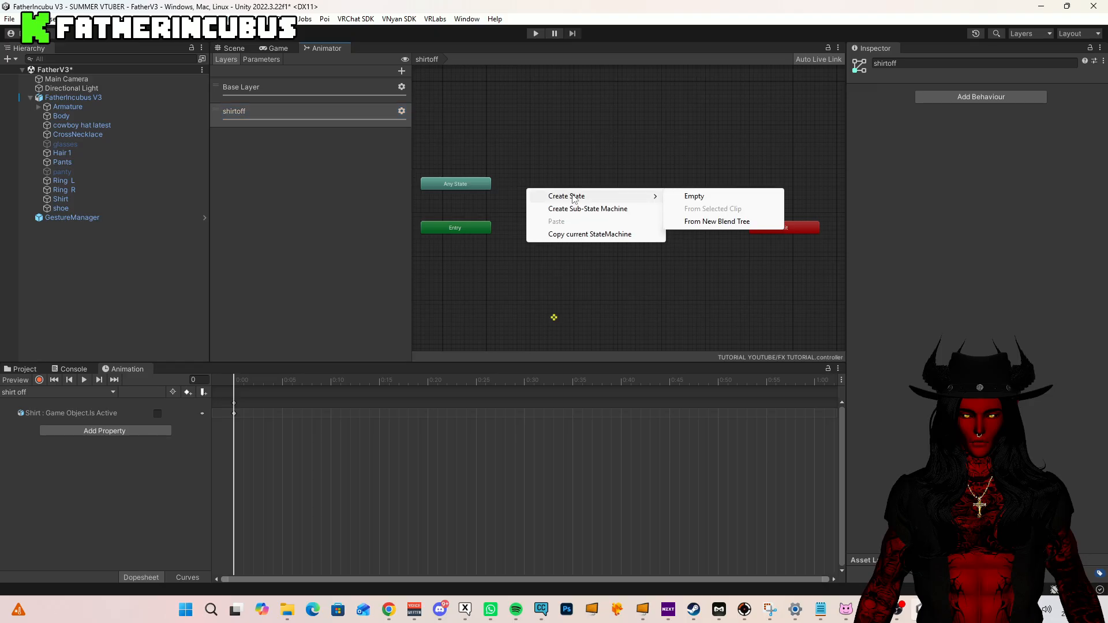
left_click(728, 200)
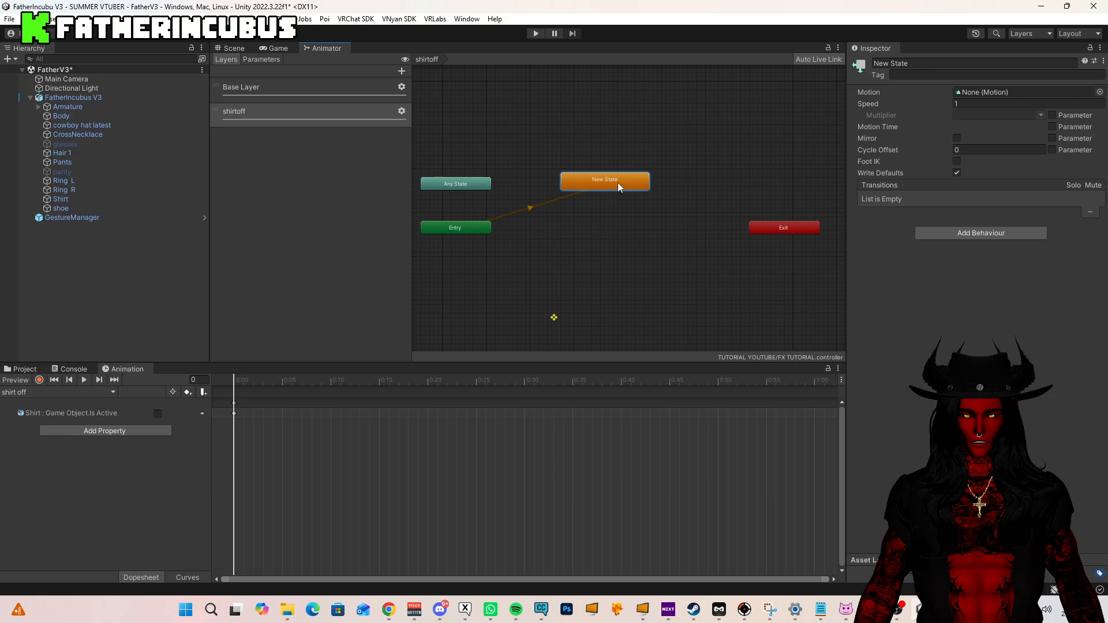
left_click(963, 62)
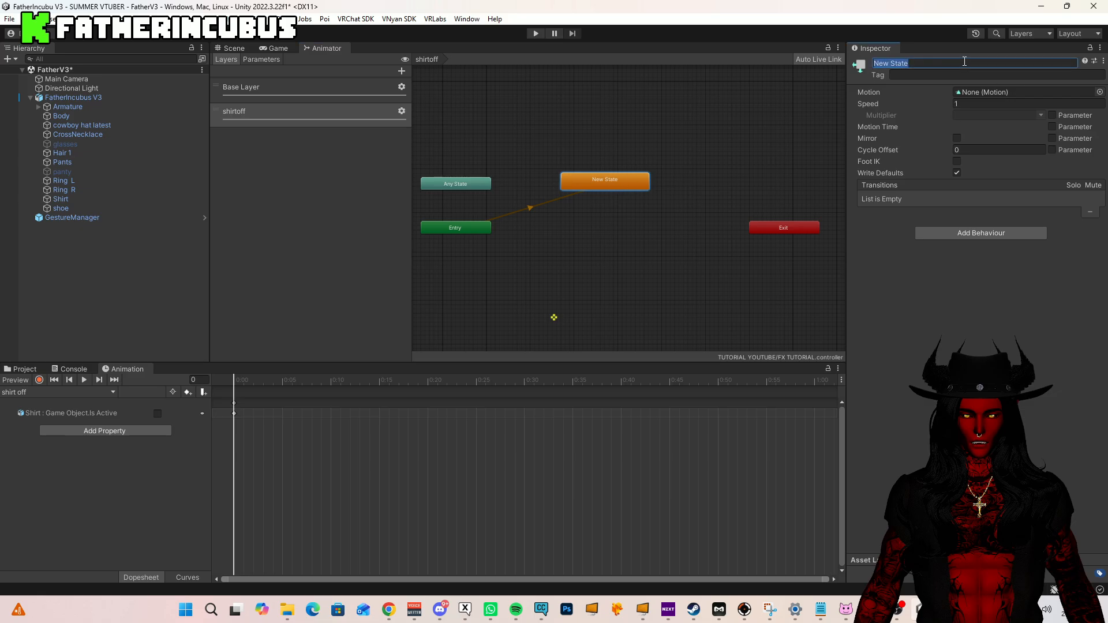
type("#idle")
- Turn off Write Defaults on the #idle state and assign the #IDLE clip from the ANIMATIONS folder as its motion
left_click(957, 178)
left_click(20, 370)
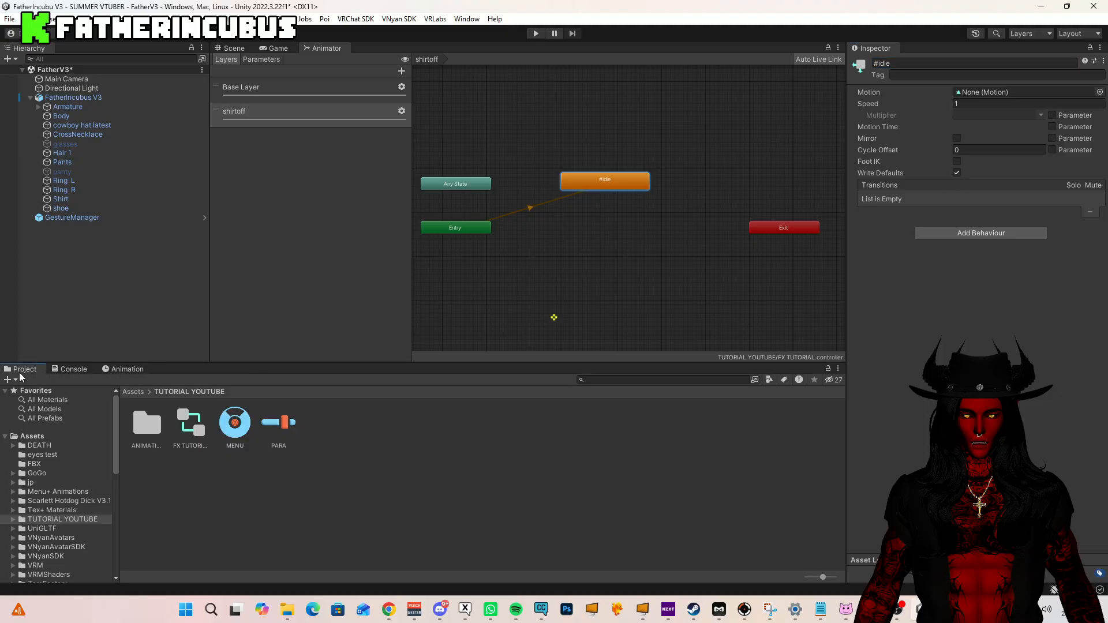
double_click(144, 429)
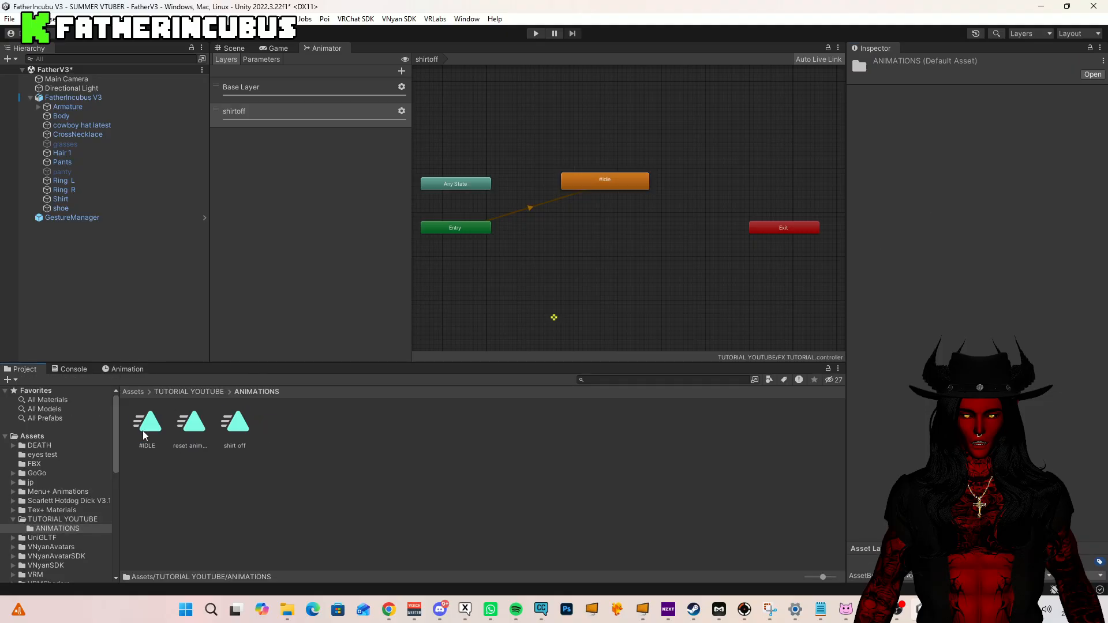
left_click(615, 182)
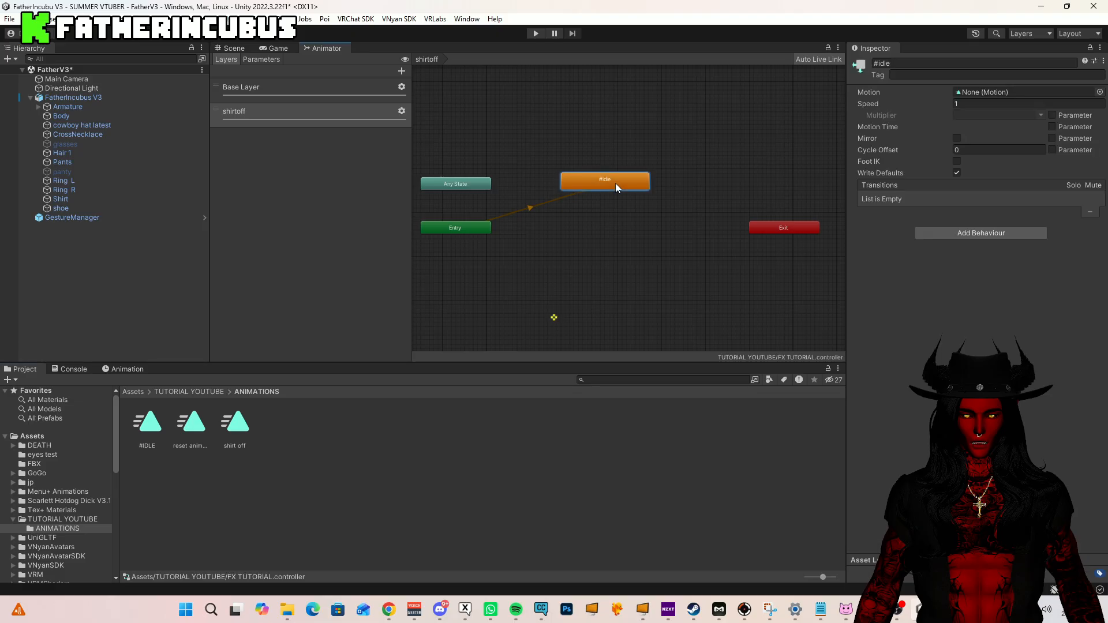
left_click(957, 172)
left_click_drag(149, 430, 981, 88)
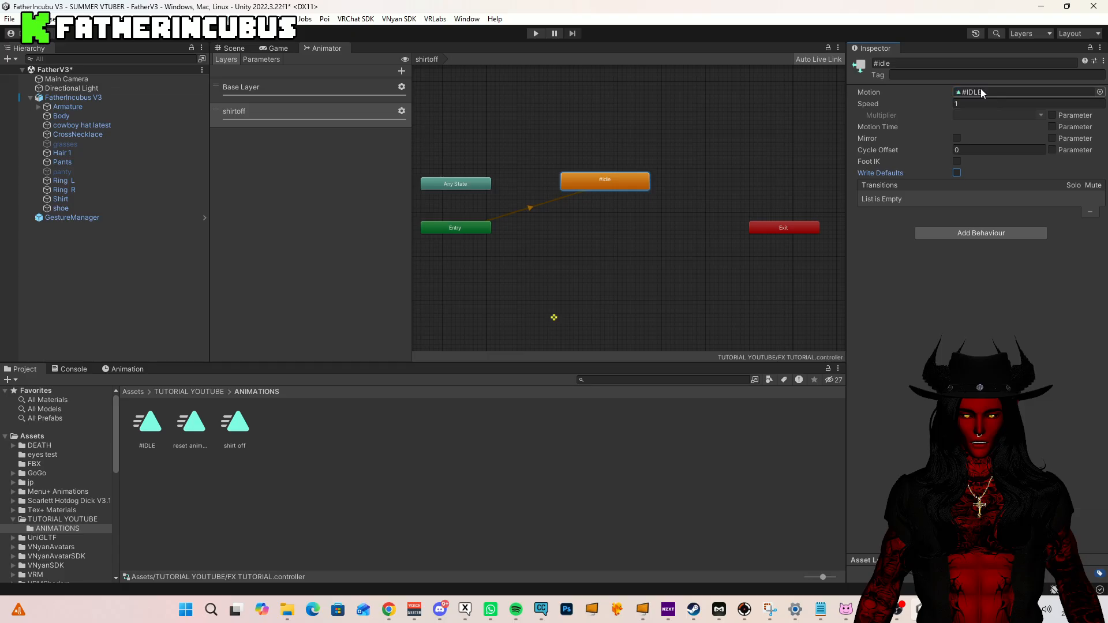
- Create a second empty state below #idle in the shirtoff layer and name it Shirt
right_click(565, 229)
right_click(581, 213)
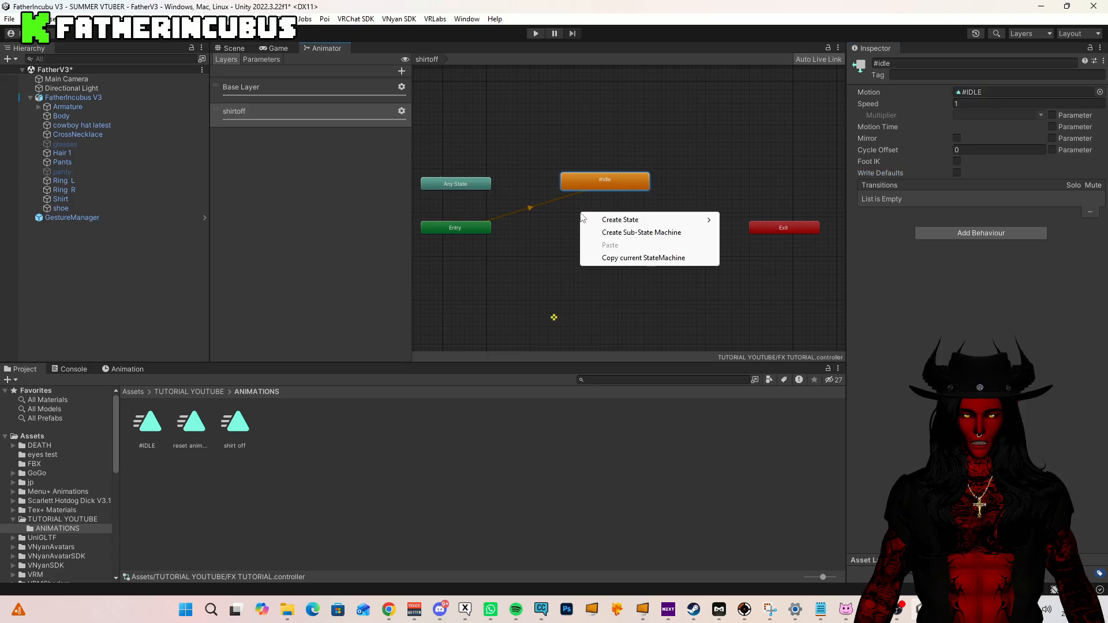
mouse_move(609, 225)
left_click(748, 220)
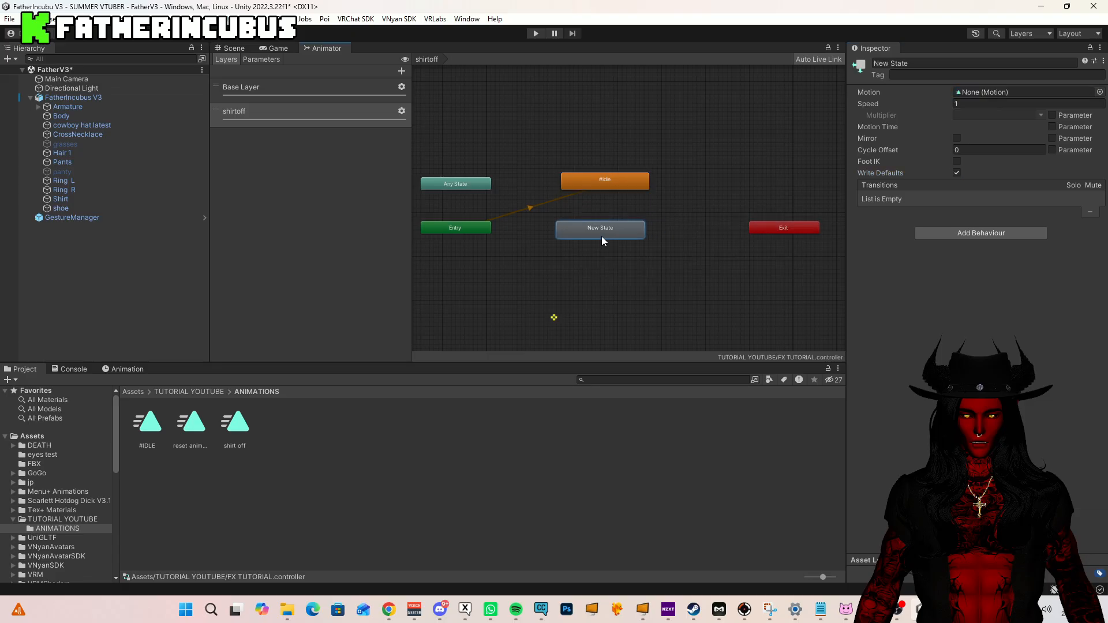
left_click(921, 63)
key("Caps_Lock")
type("S")
key("Caps_Lock")
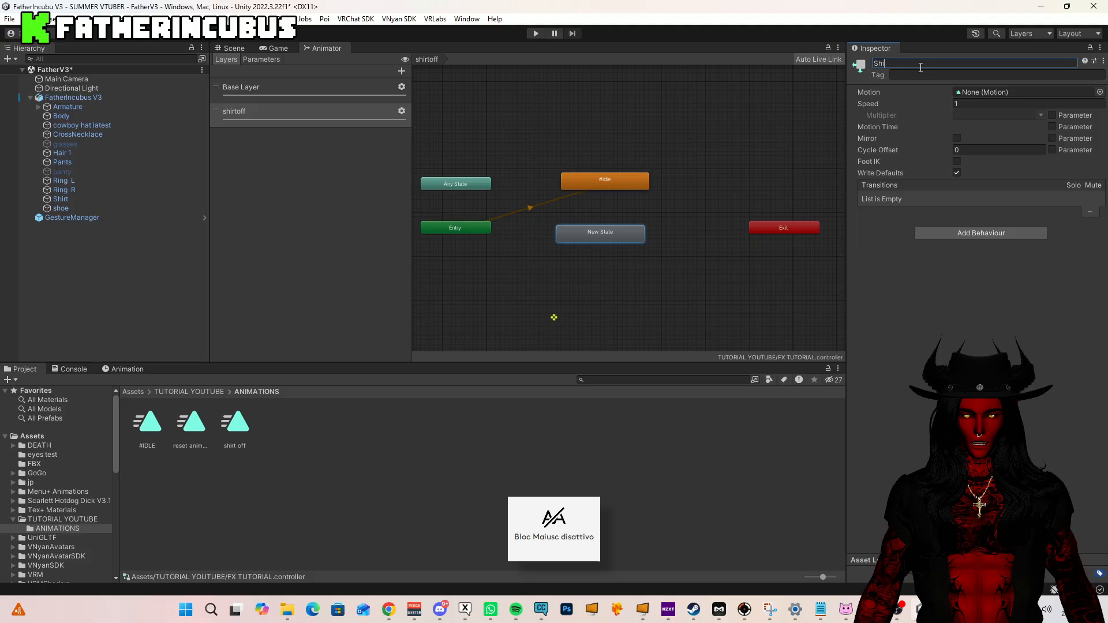
type("hirt")
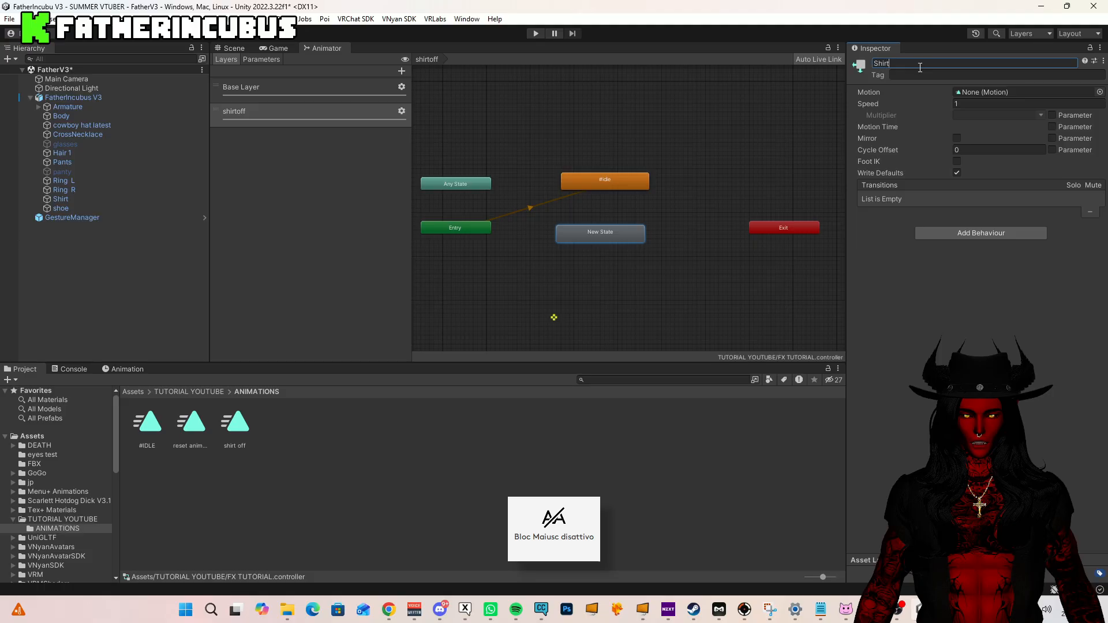
- Turn off Write Defaults on the Shirt state, assign the shirt off clip as its motion, and align the state under #idle
left_click(956, 173)
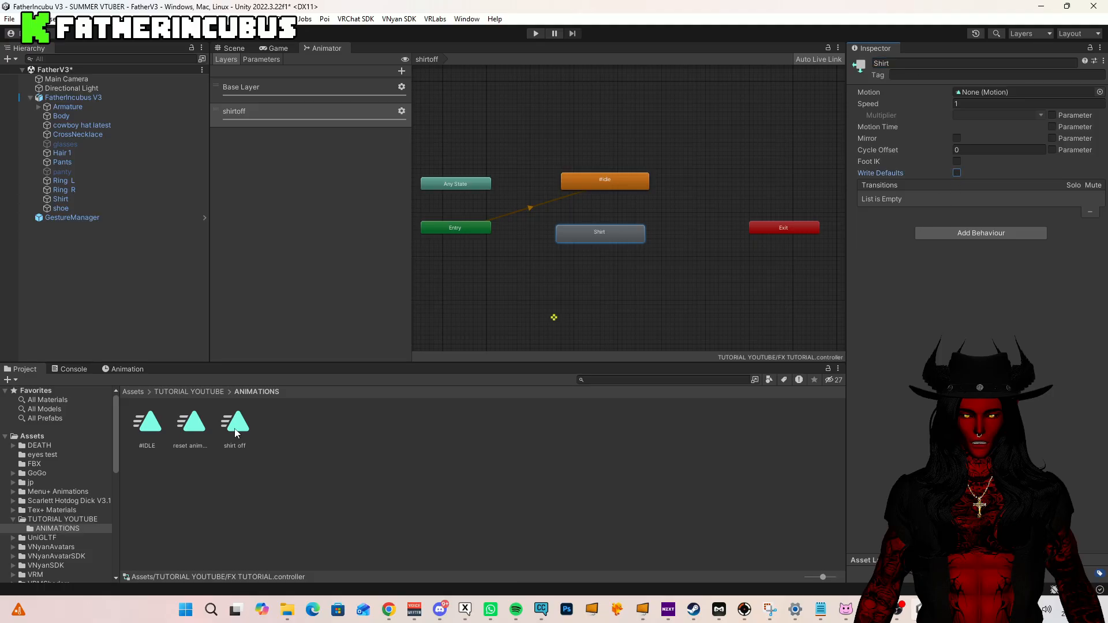
left_click_drag(235, 434, 1009, 92)
left_click_drag(596, 238, 602, 234)
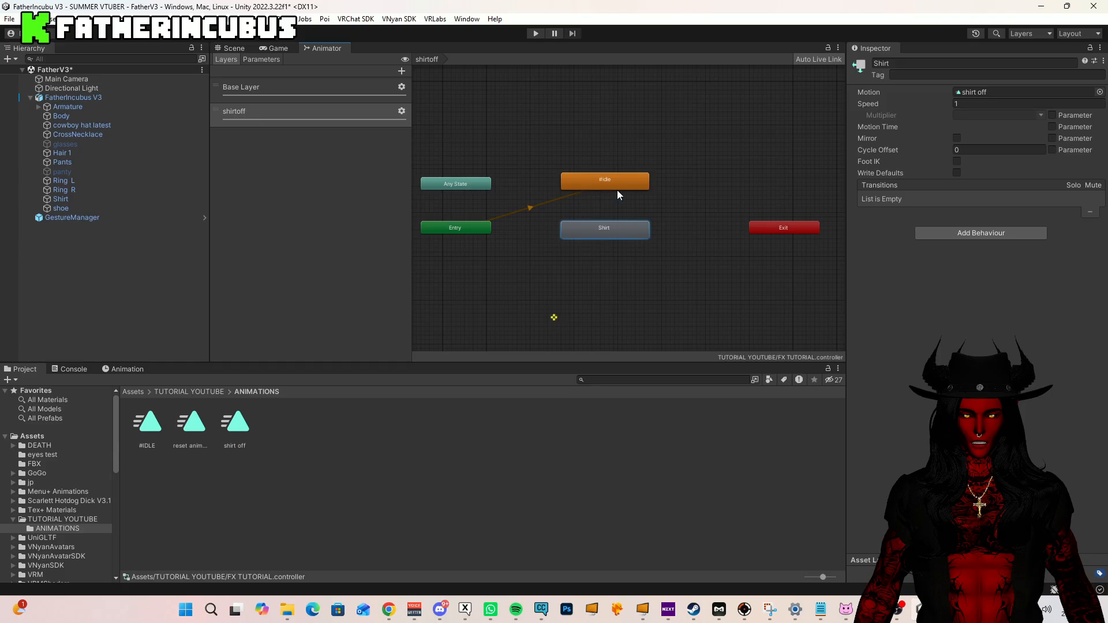
- Create transitions in both directions between the #idle and Shirt states of the shirtoff layer
left_click(584, 186)
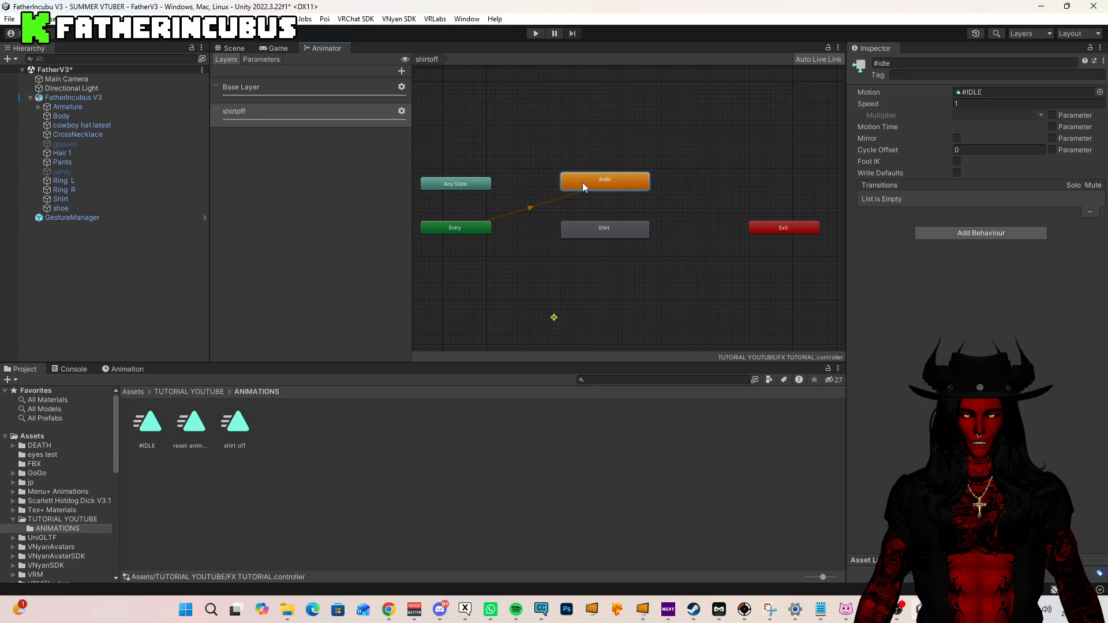
right_click(583, 187)
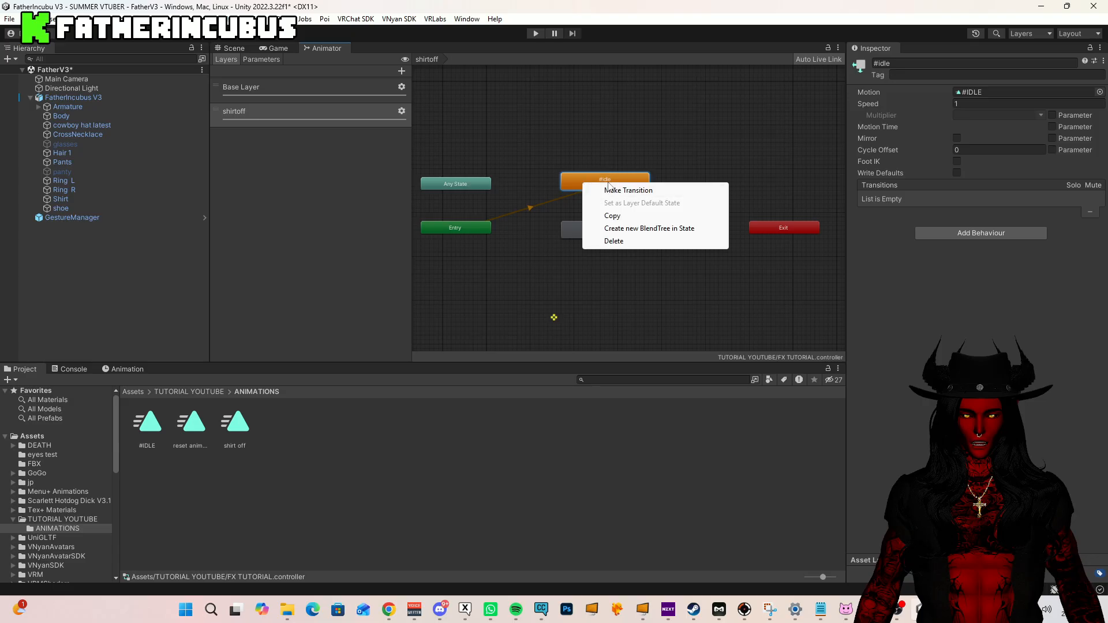
left_click(608, 191)
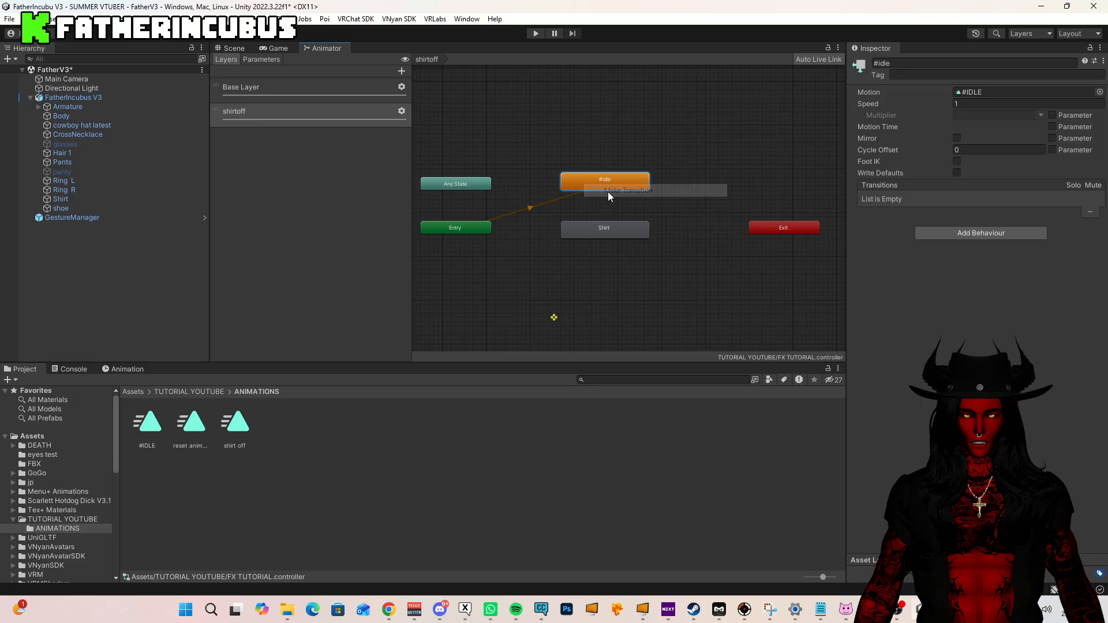
left_click(601, 230)
left_click(610, 236)
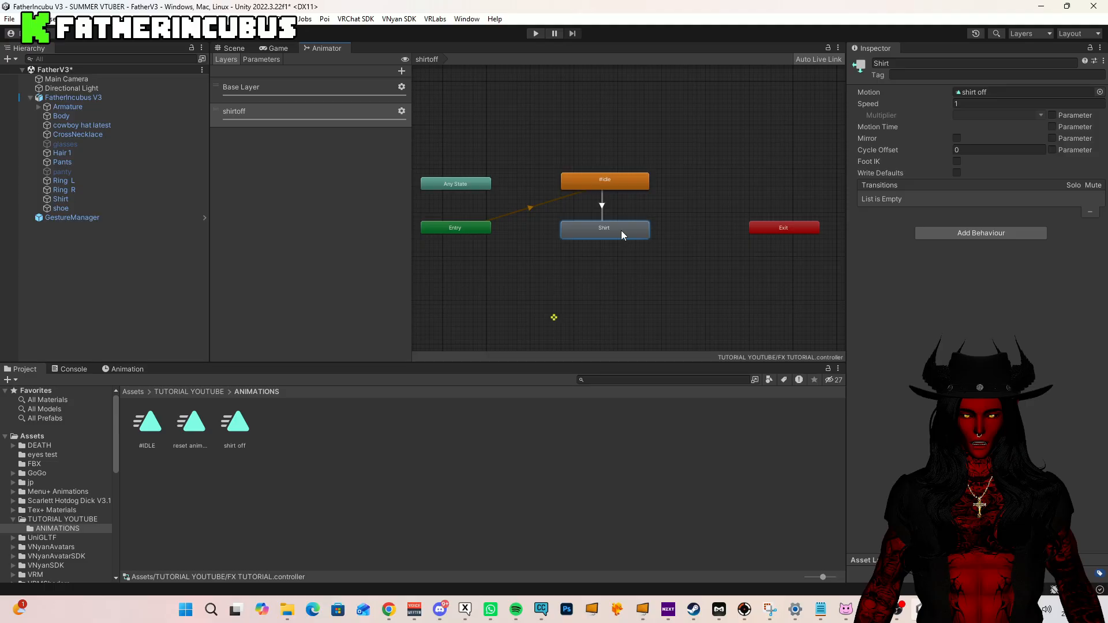
right_click(621, 234)
left_click(675, 239)
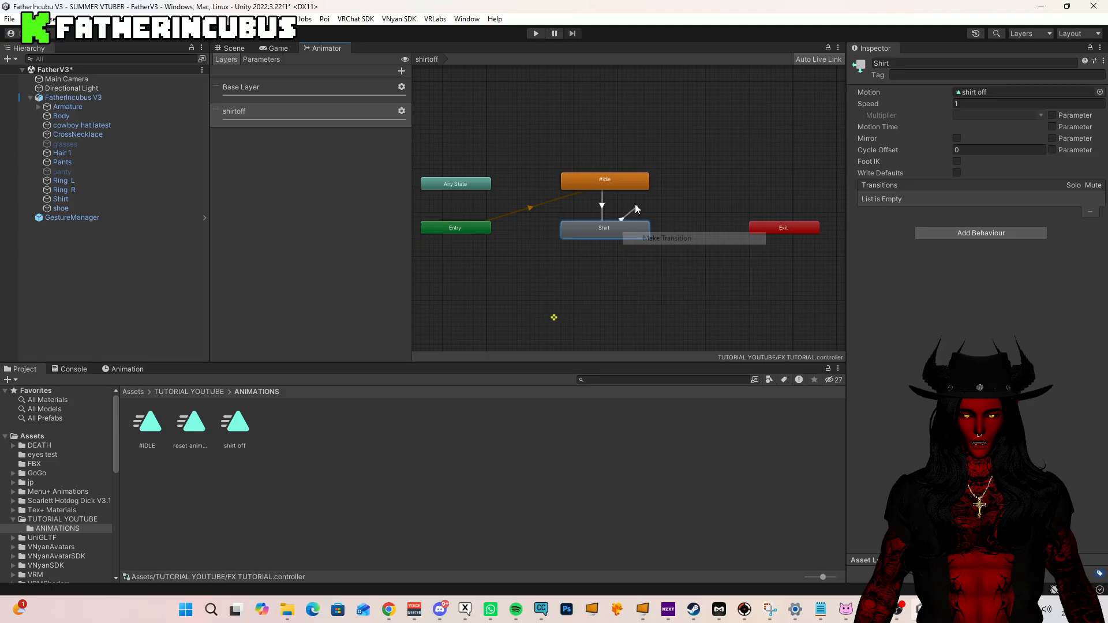
left_click(622, 179)
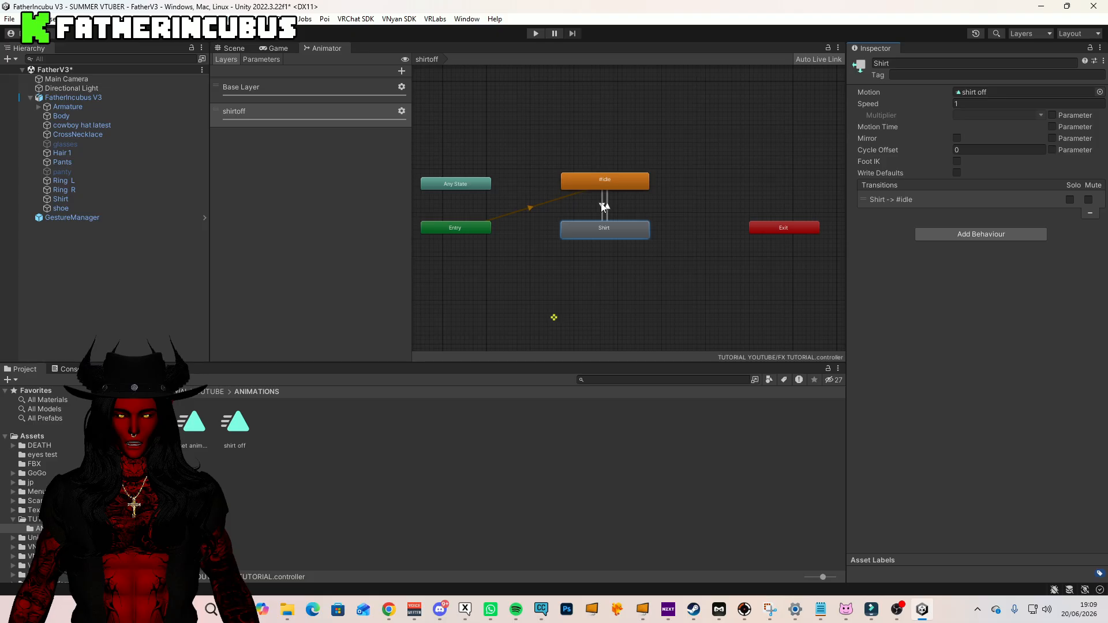
- Turn off Has Exit Time and Fixed Duration on the #idle to Shirt transition and set its Transition Duration to 0
left_click(603, 206)
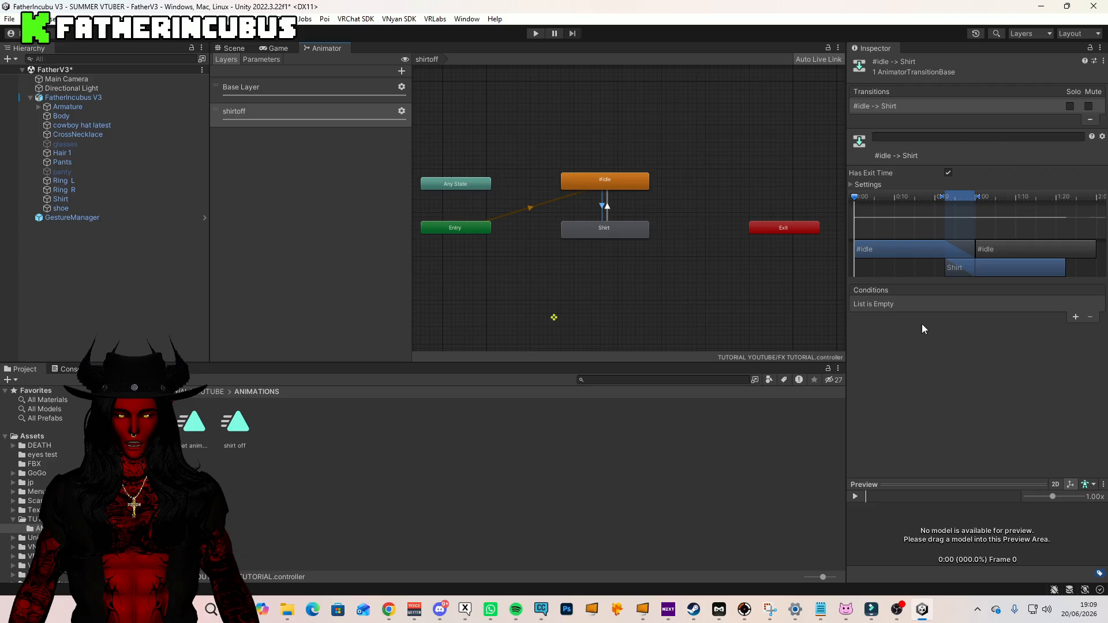
left_click(947, 172)
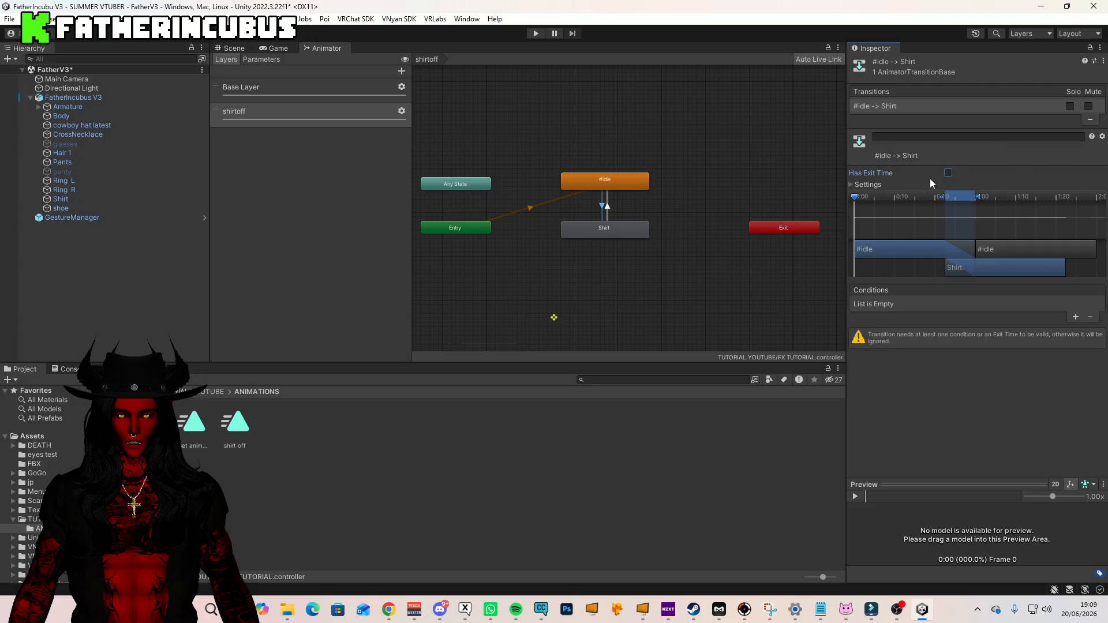
left_click(853, 184)
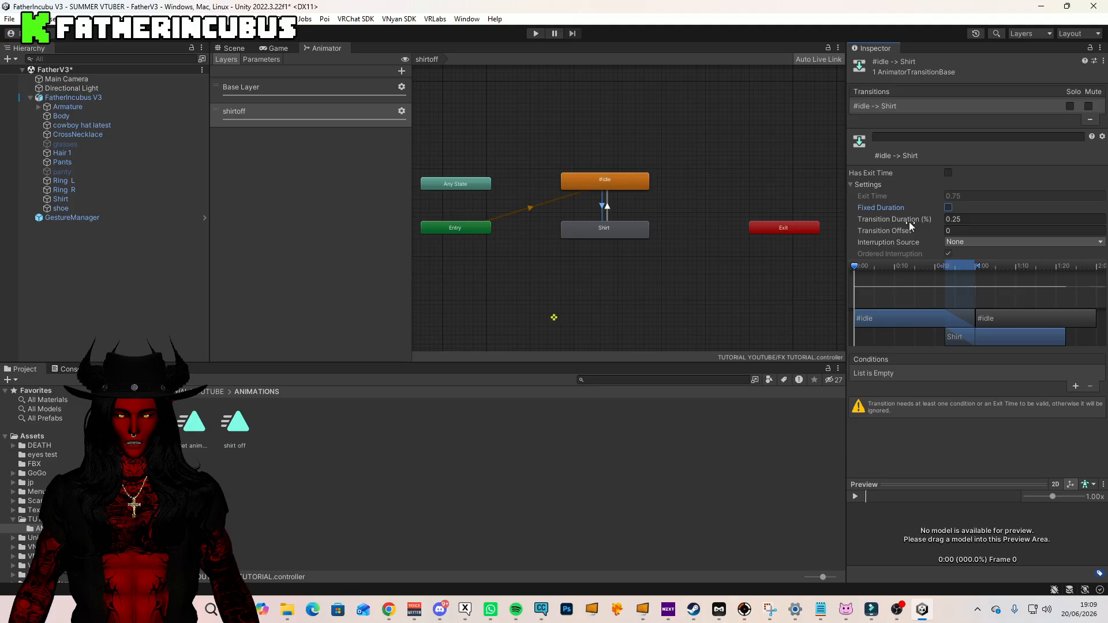
left_click(1024, 219)
type("0")
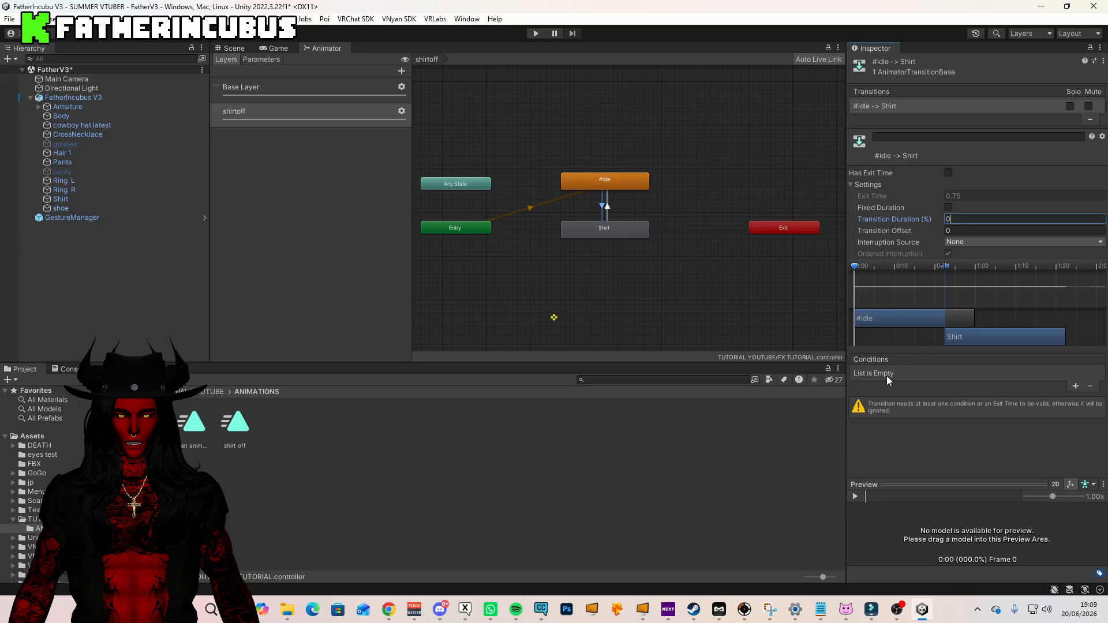
- Add a condition to the #idle to Shirt transition requiring shirtoff to be true
left_click(1076, 386)
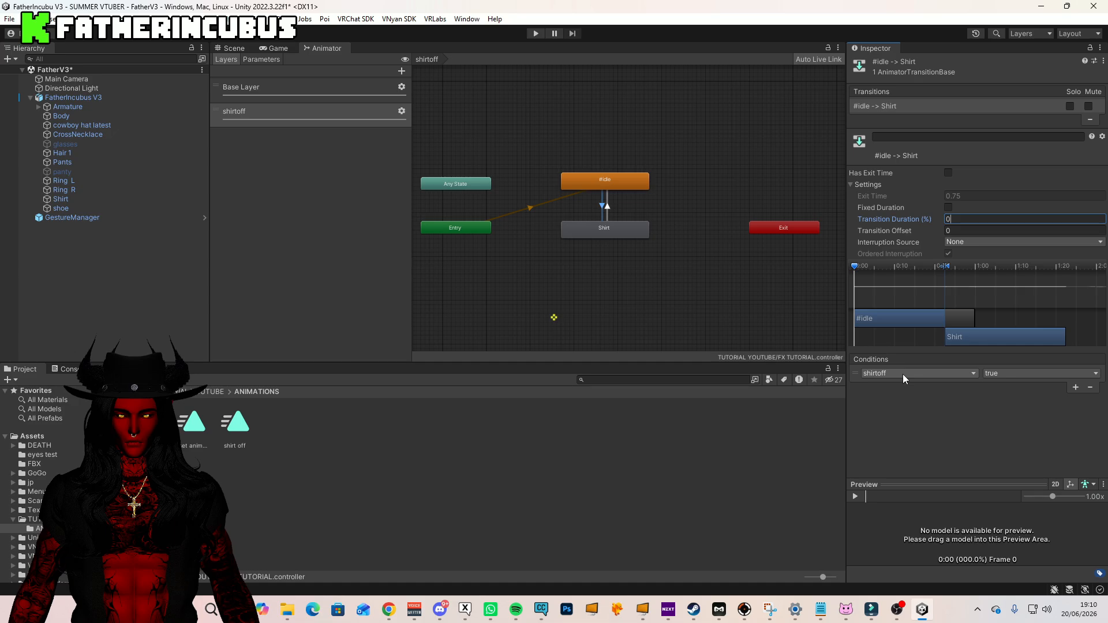
left_click(998, 376)
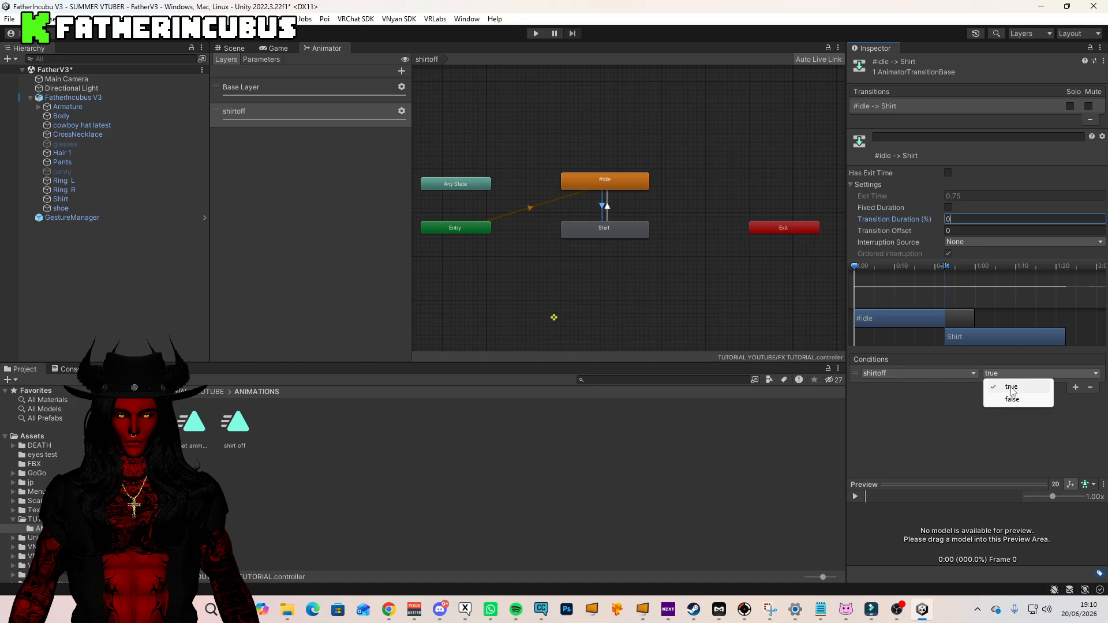
left_click(1011, 386)
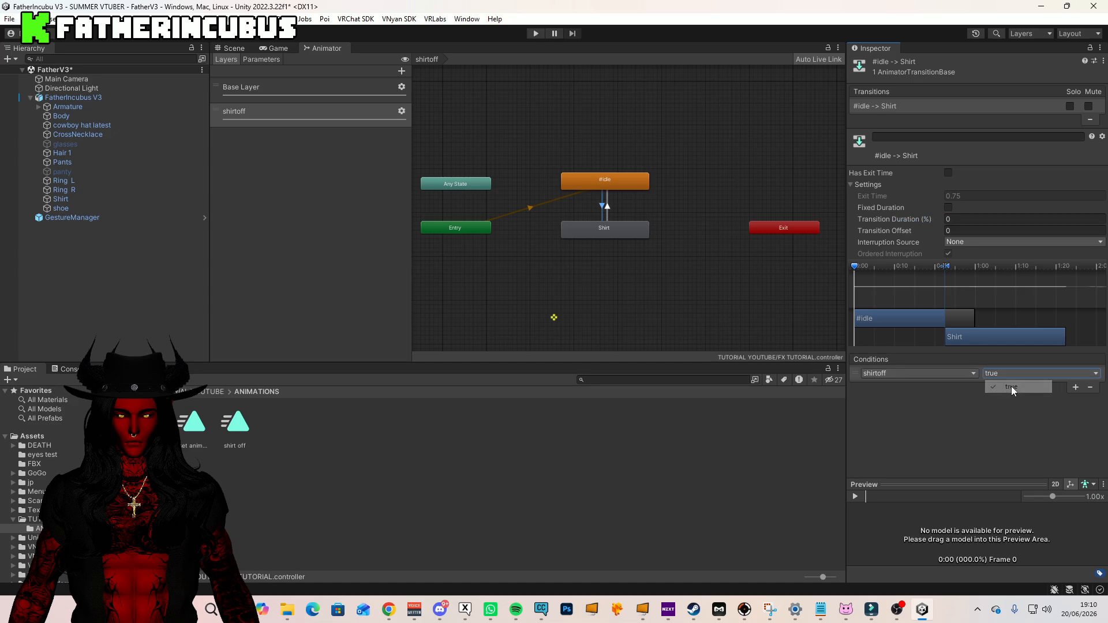
- Turn off Has Exit Time and Fixed Duration on the Shirt to #idle transition and set its Transition Duration to 0
left_click(608, 207)
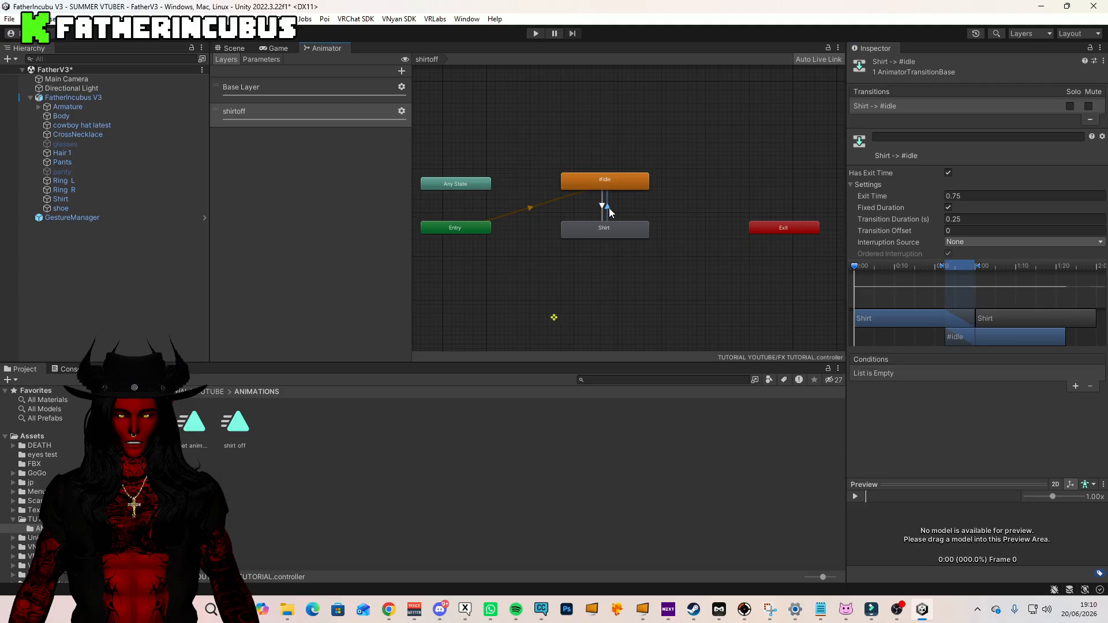
left_click(948, 172)
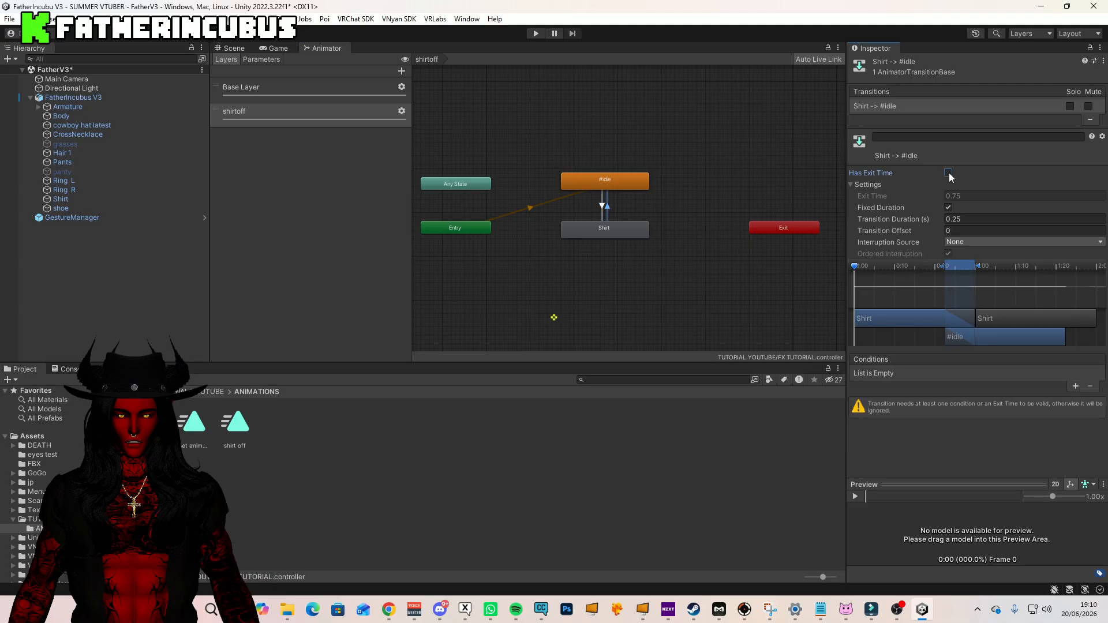
left_click(947, 208)
type("0")
- Add a condition to the Shirt to #idle transition requiring shirtoff to be false, and check the conditions of both transitions
left_click(1075, 386)
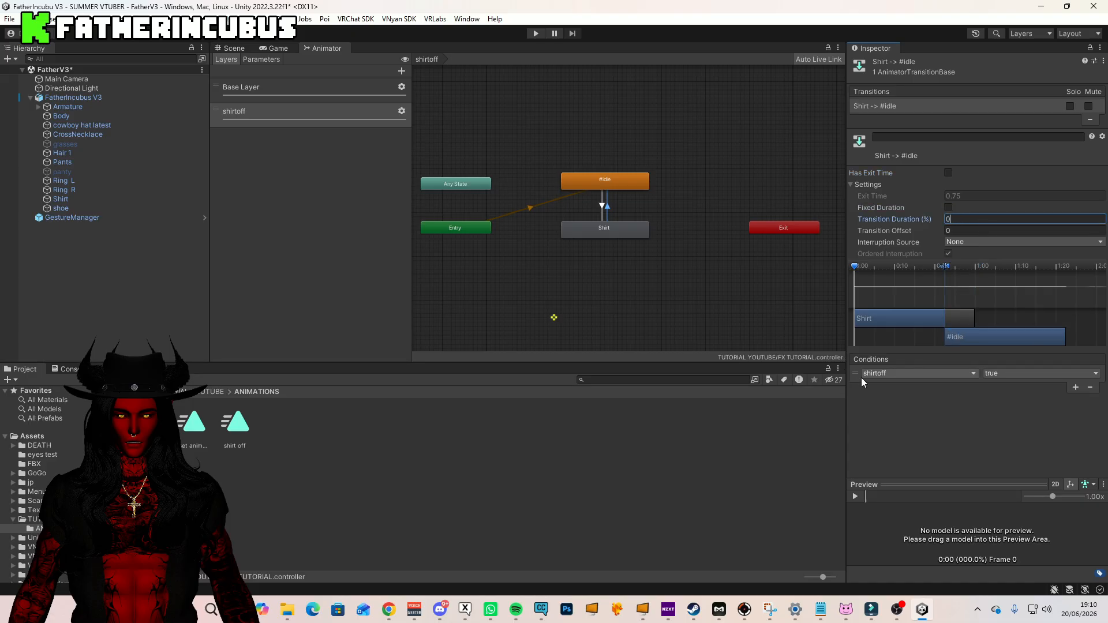
left_click(1008, 375)
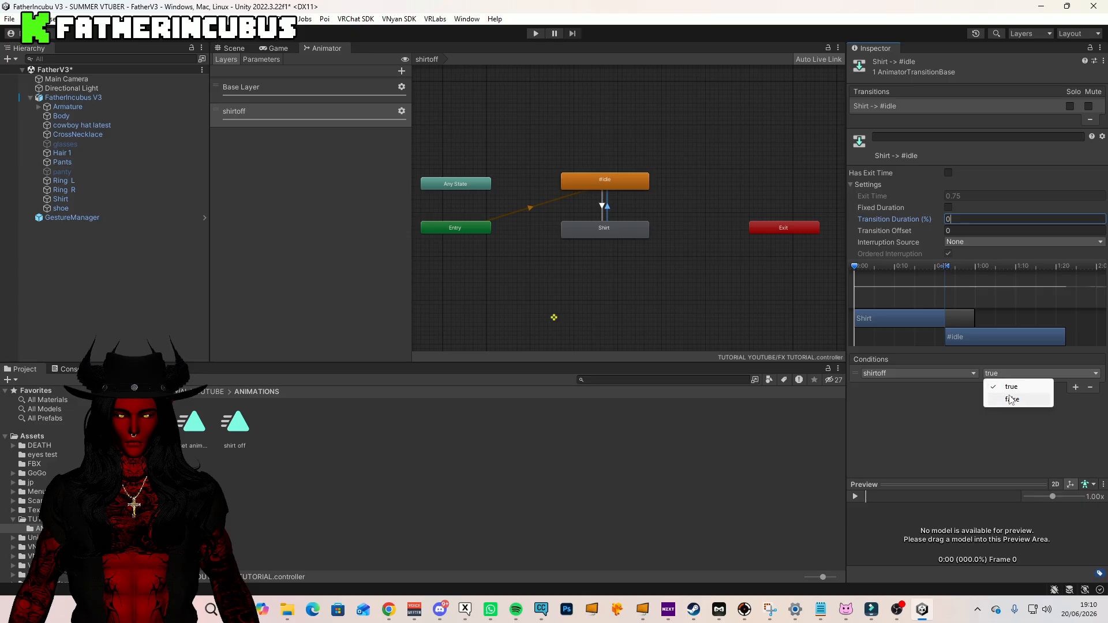
left_click(1007, 397)
left_click(602, 203)
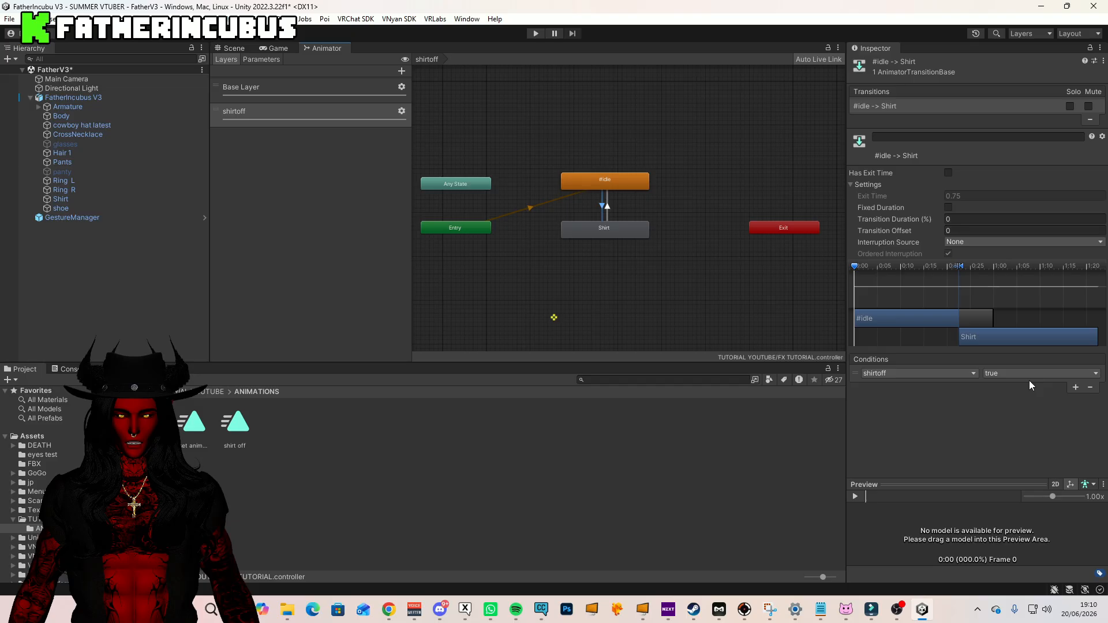
left_click(607, 206)
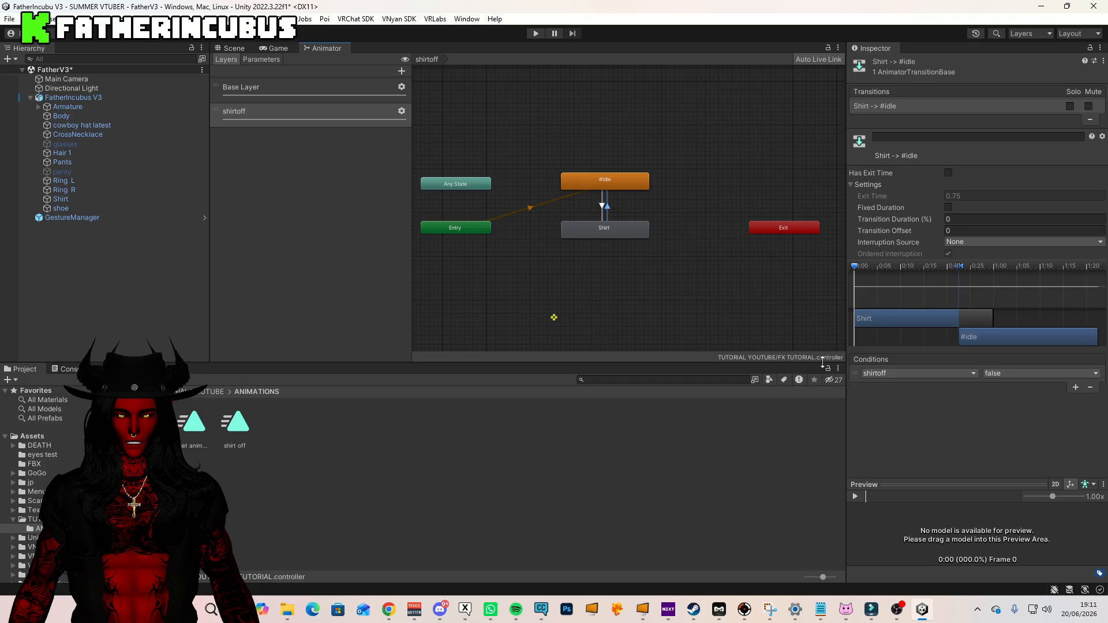
- Add a Bool parameter named shirtoff to the PARA expression parameters asset in the TUTORIAL YOUTUBE folder
left_click(211, 391)
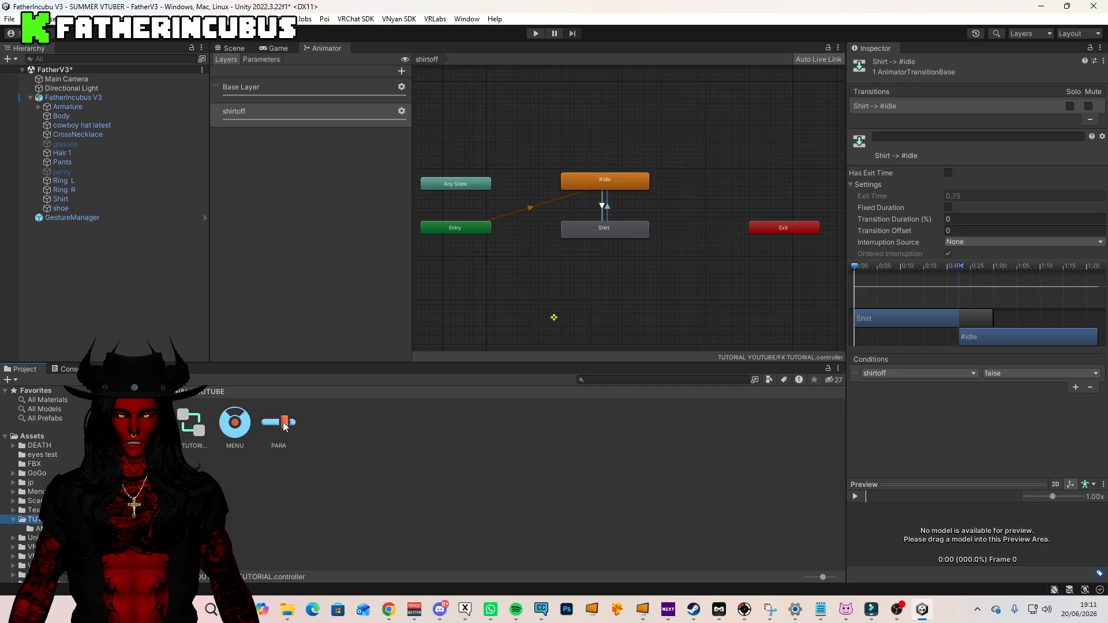
left_click(283, 424)
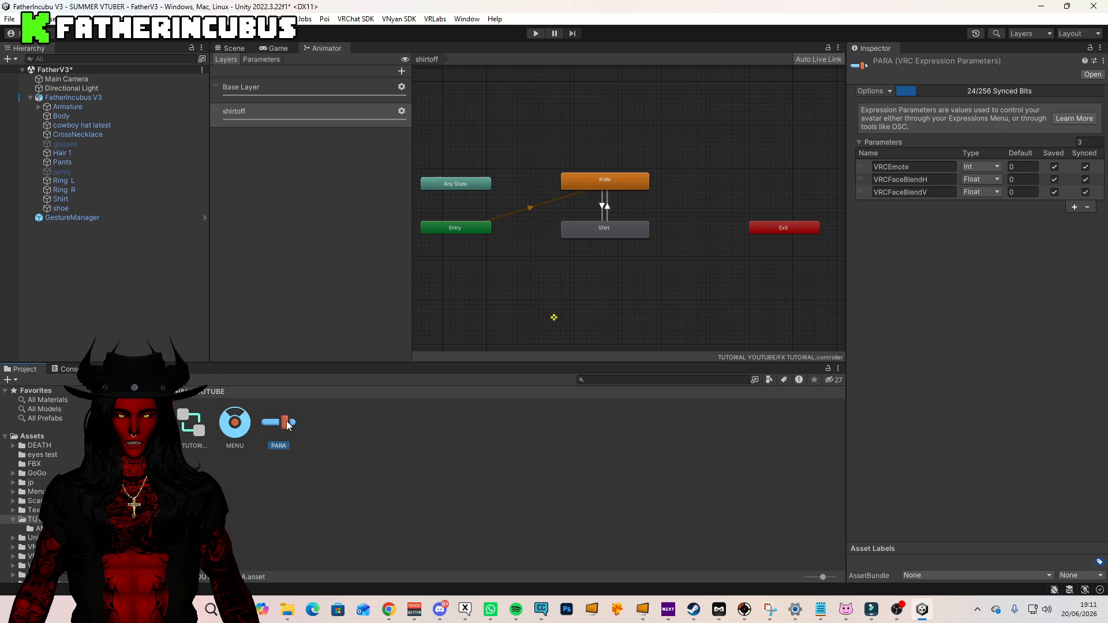
left_click(1074, 206)
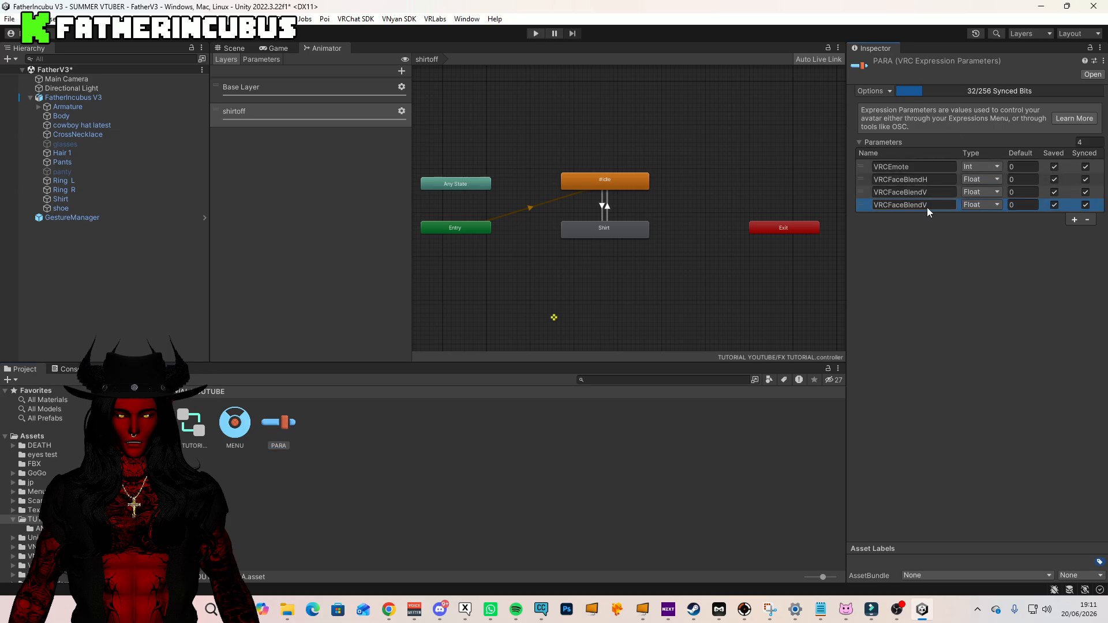
left_click(972, 205)
left_click(987, 247)
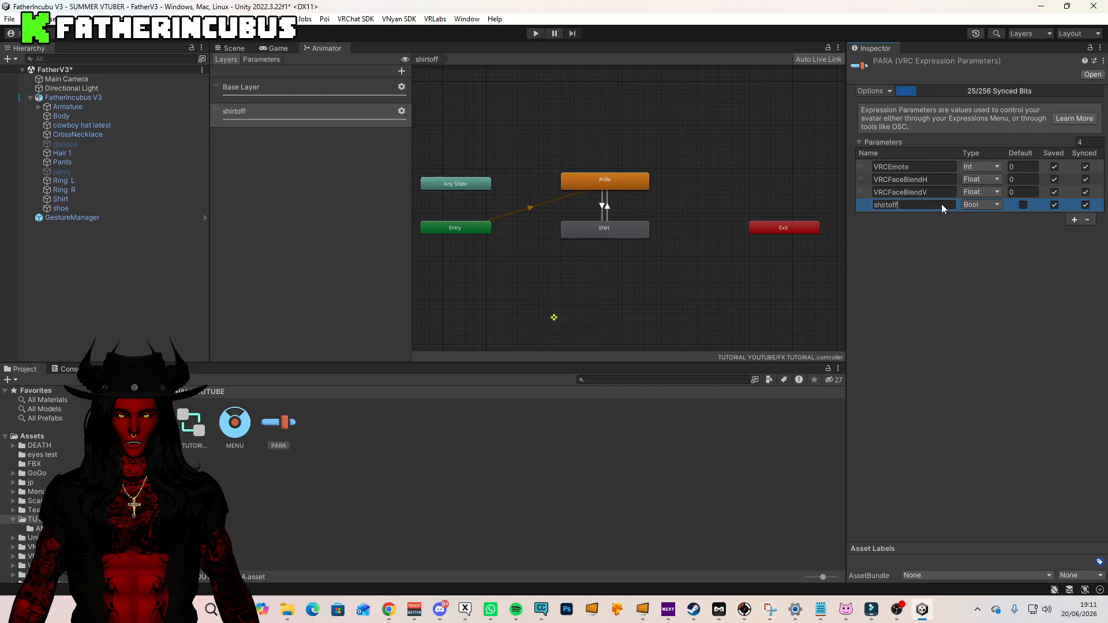
left_click(895, 329)
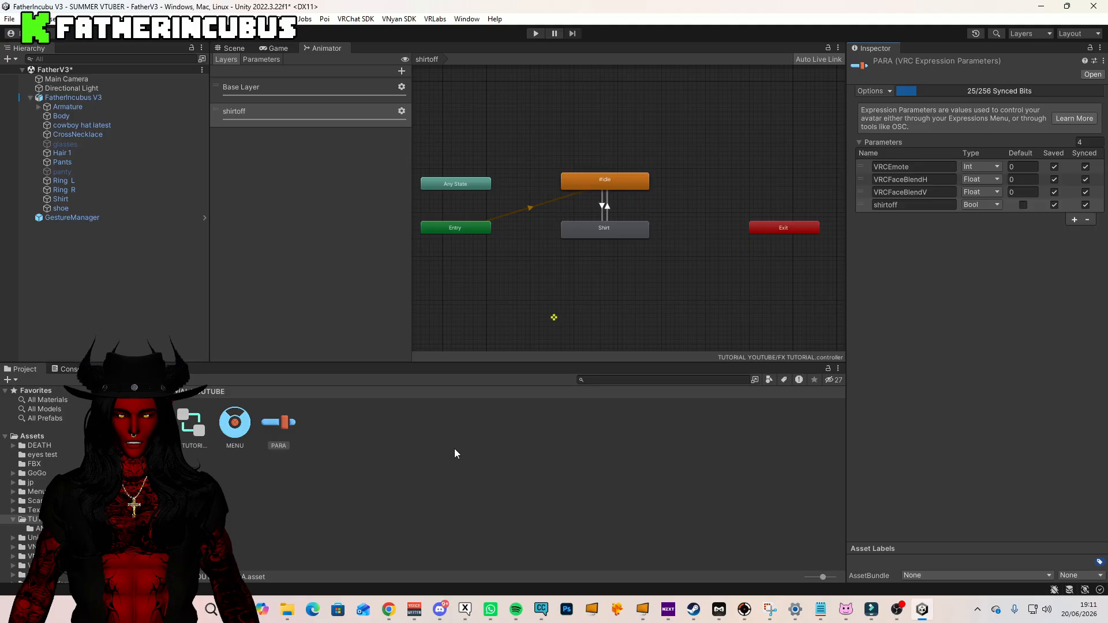
- Add a Toggle control named Shirt off to the MENU expressions asset and assign it the shirtoff Bool parameter
left_click(235, 422)
left_click(1074, 133)
left_click(1001, 151)
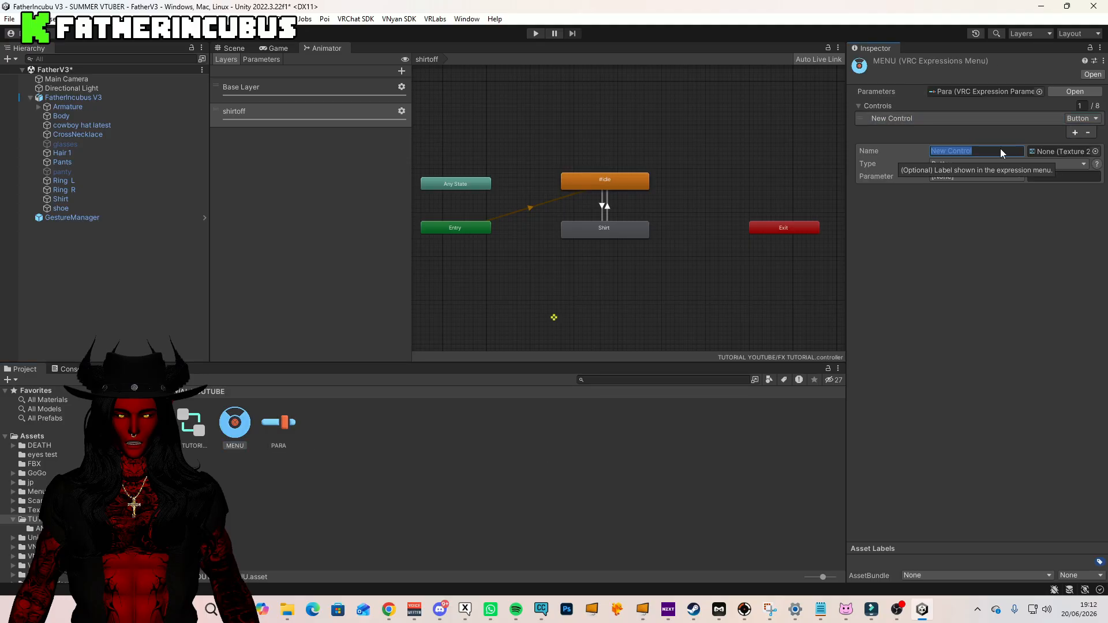
type("Shirt off")
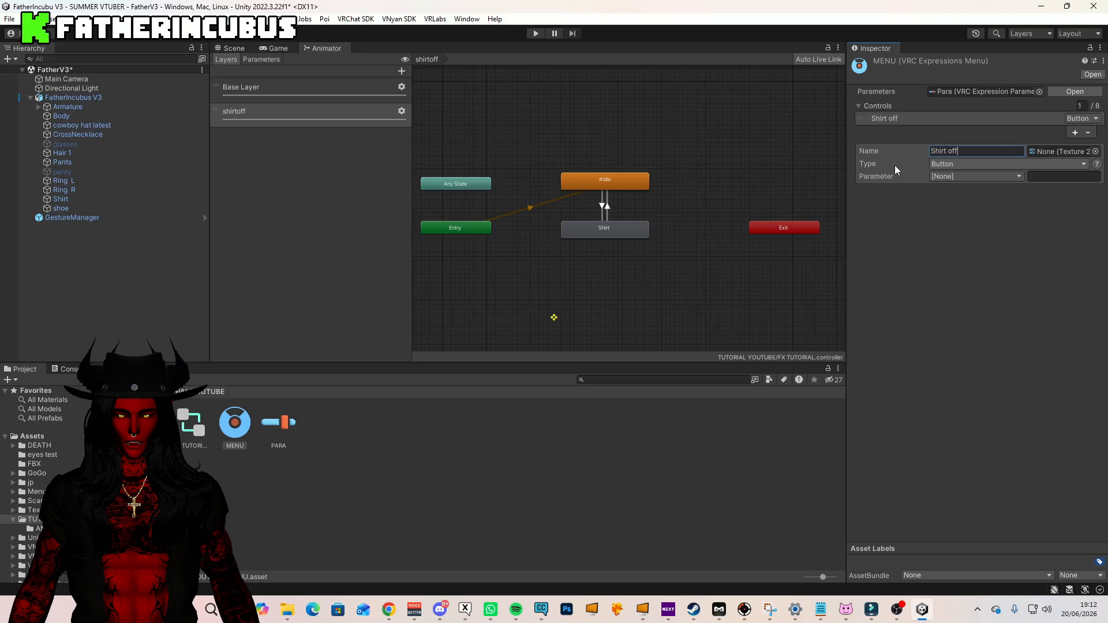
left_click(1010, 163)
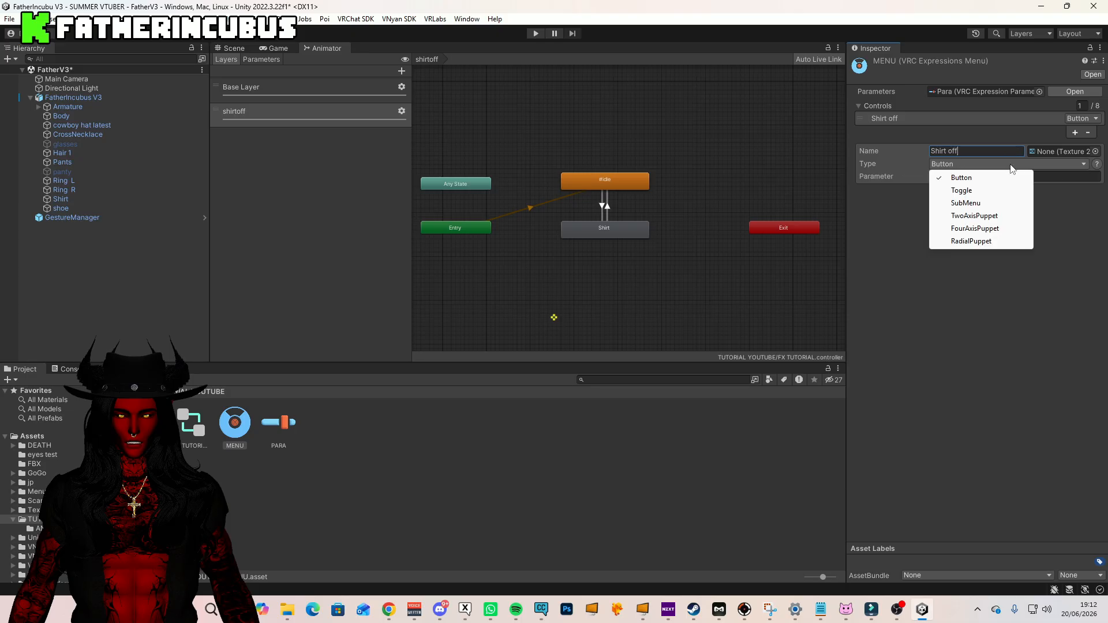
left_click(949, 190)
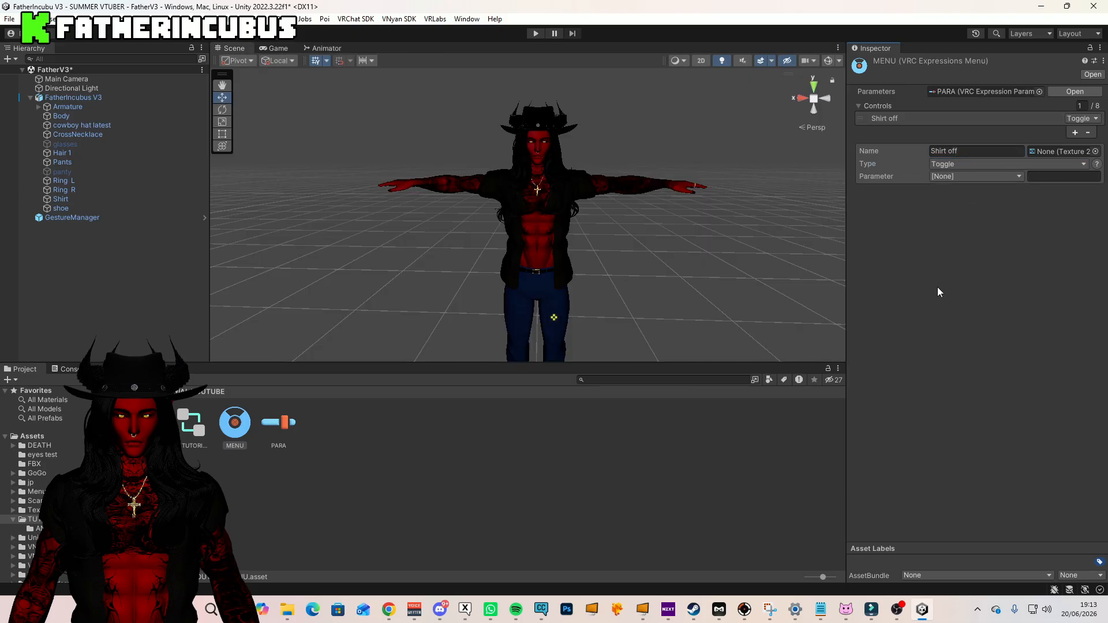
left_click(964, 176)
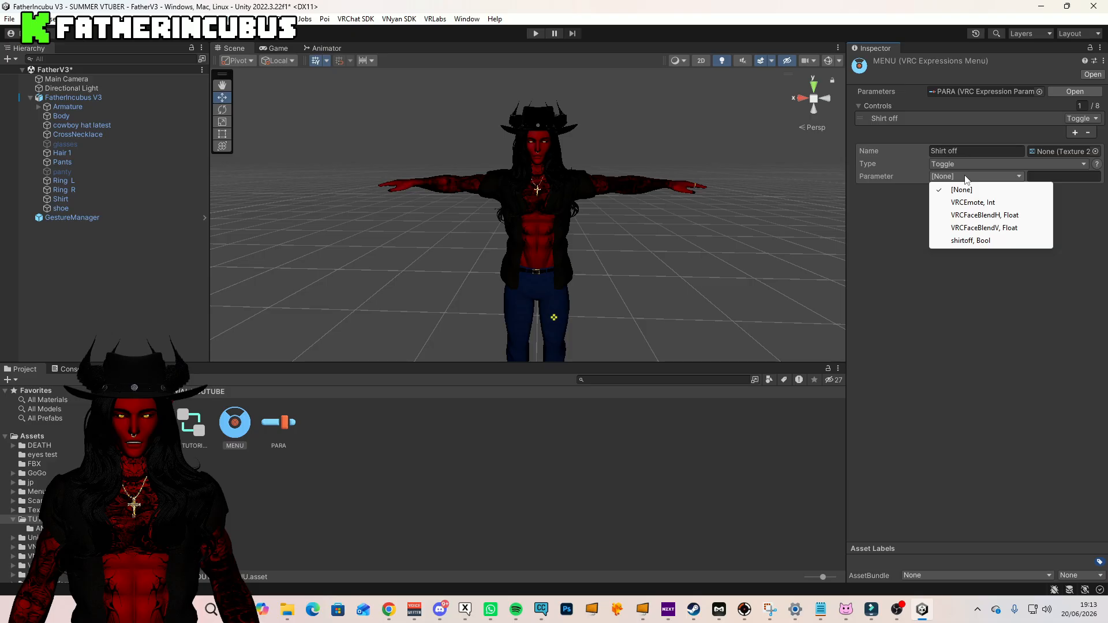
left_click(965, 242)
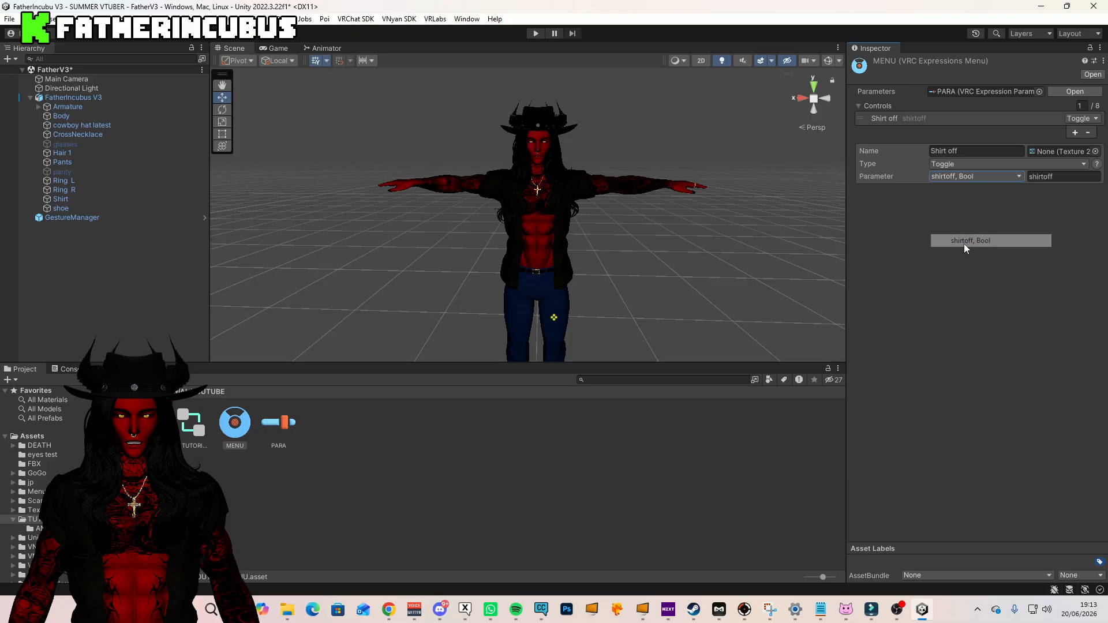
- Enter play mode with the GestureManager and test the Shirt off toggle on and off from the Expressions radial menu
left_click(80, 218)
left_click(909, 236)
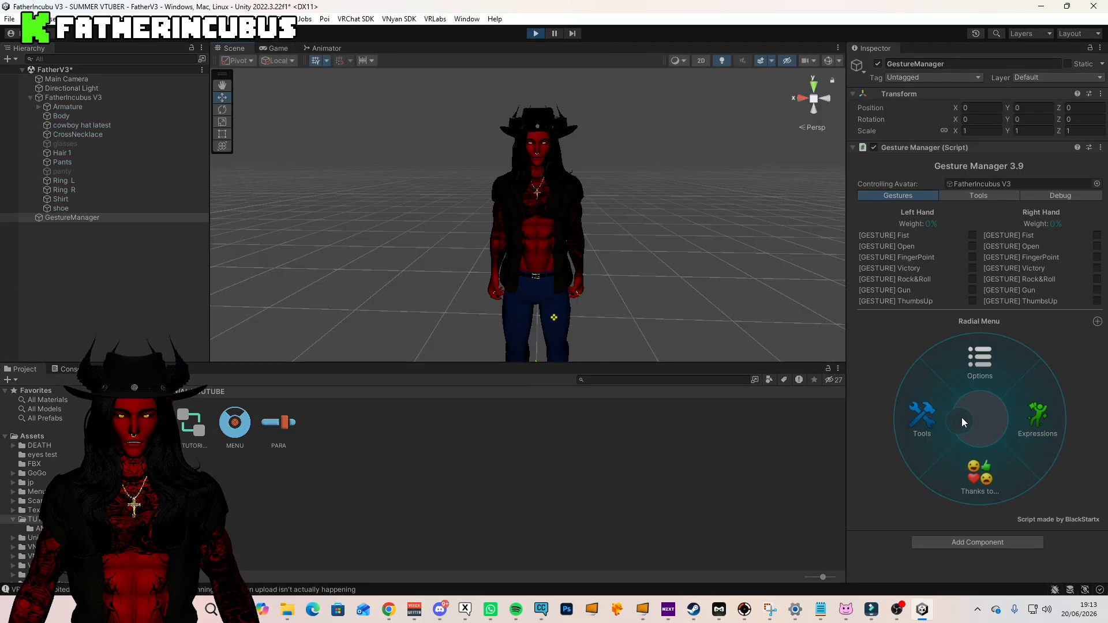
left_click(1037, 415)
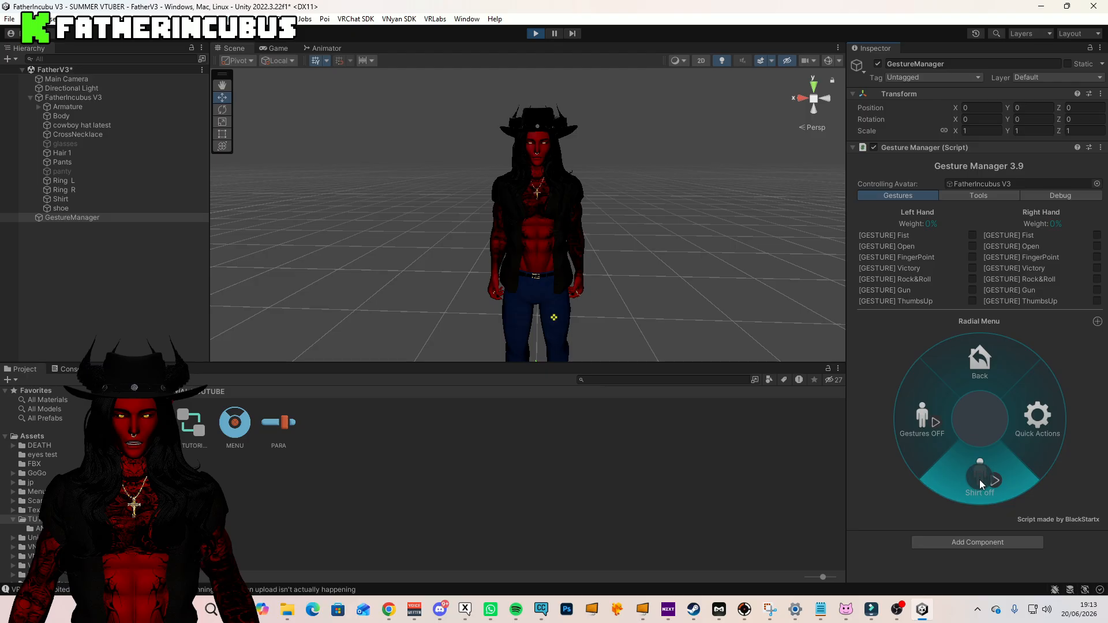
left_click(979, 482)
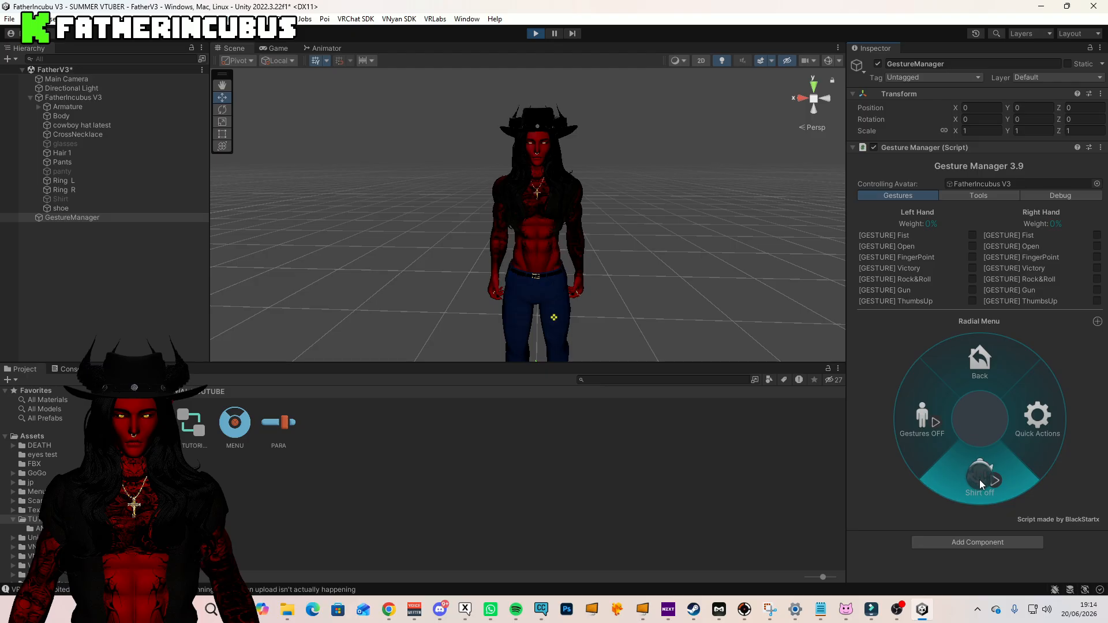
left_click(979, 480)
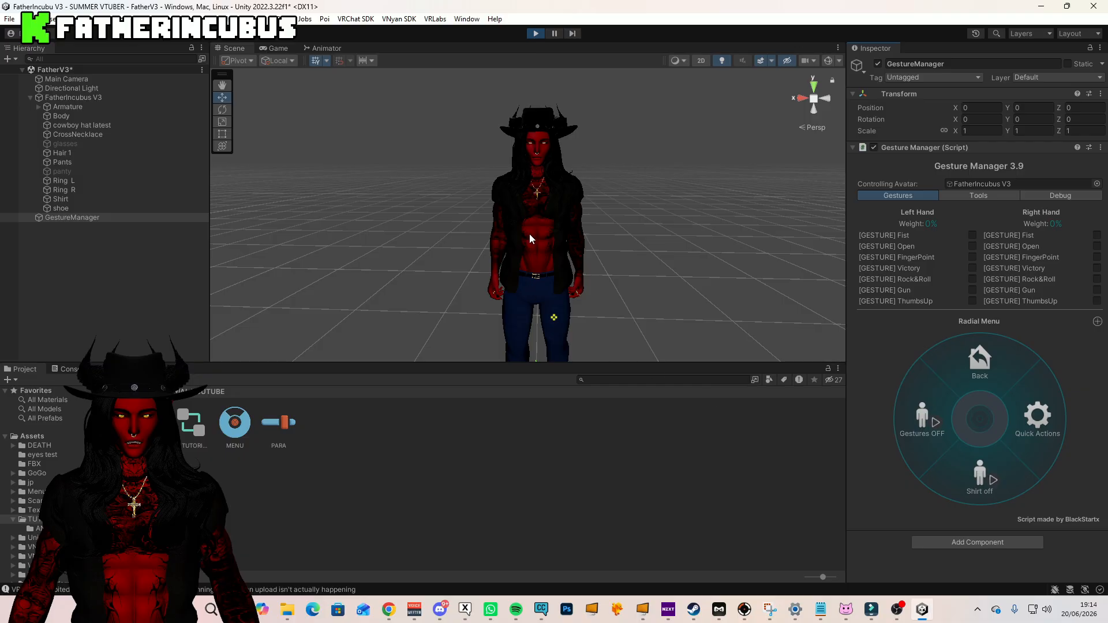